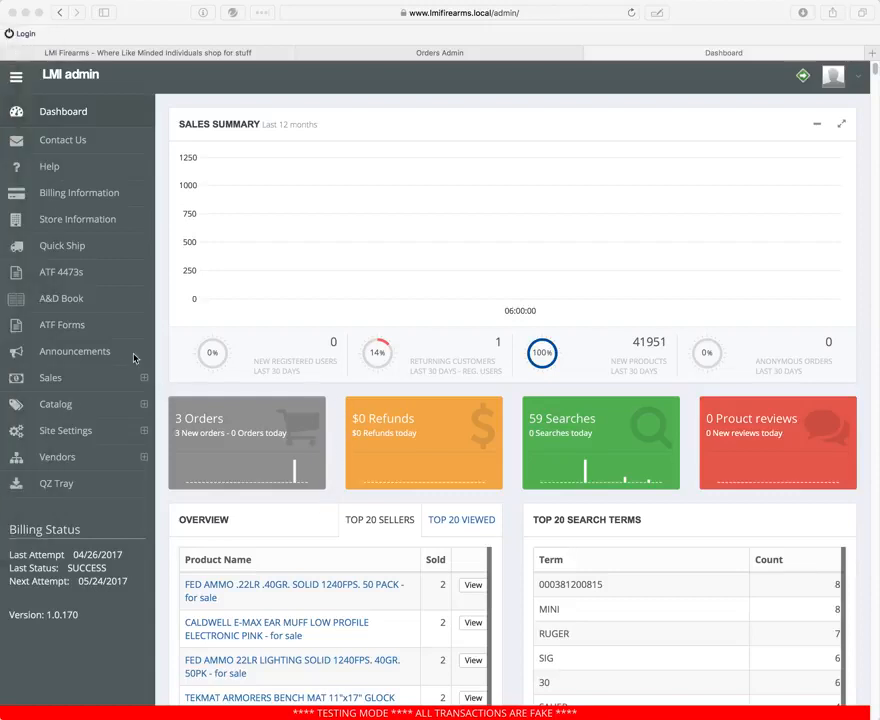
Open the $358.25 credit card order for editing from the sales orders list.
{"action": "left_click", "coordinate": [60, 381]}
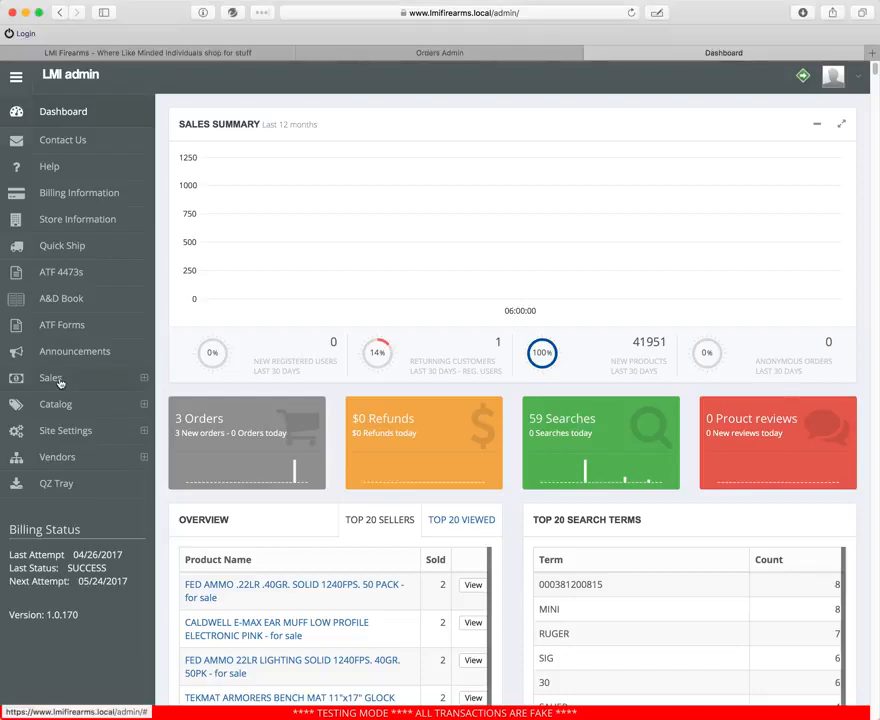
{"action": "left_click", "coordinate": [59, 381]}
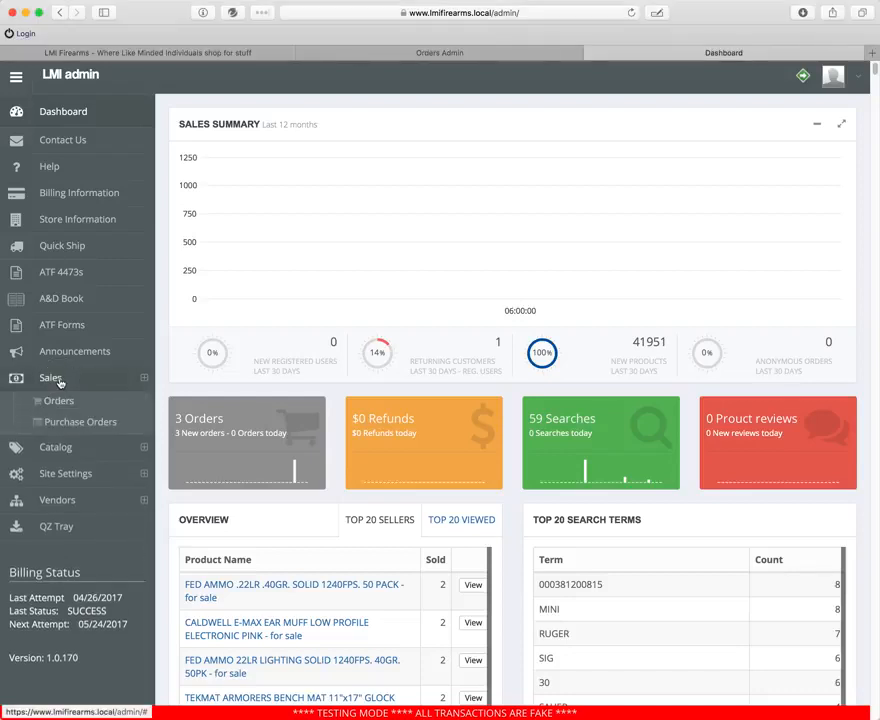
{"action": "left_click", "coordinate": [42, 400]}
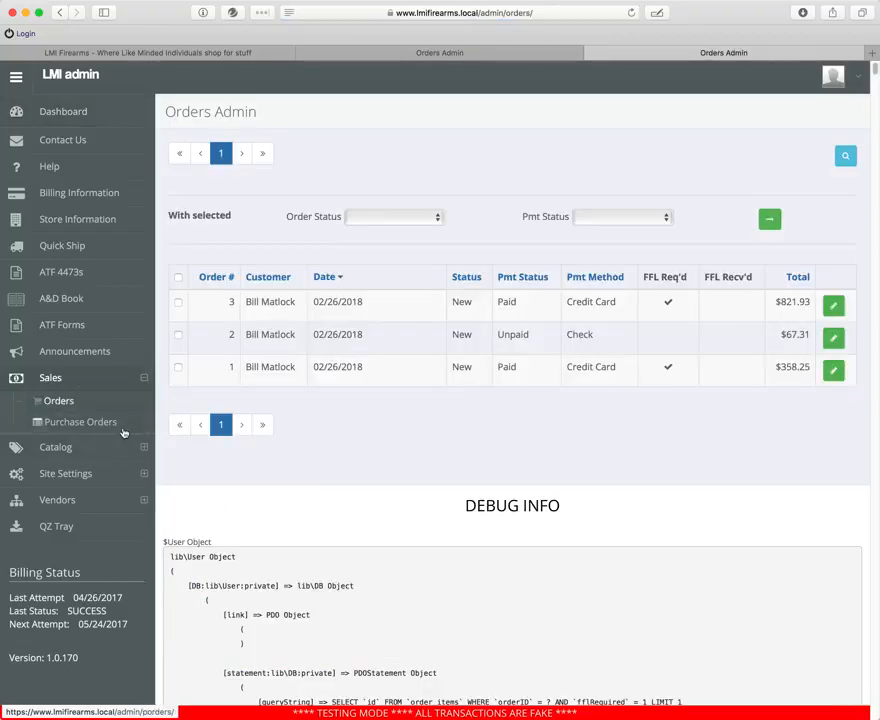
{"action": "left_click", "coordinate": [832, 375]}
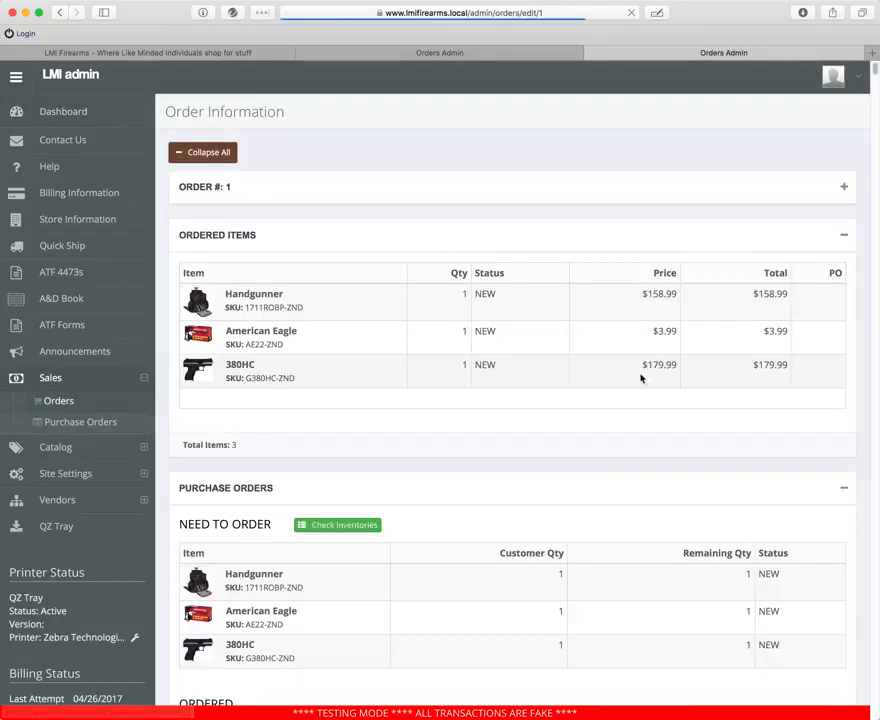
Review the ordered items and the order's billing, shipping and FFL details.
{"action": "scroll", "coordinate": [615, 369], "scroll_direction": "down", "scroll_amount": 1}
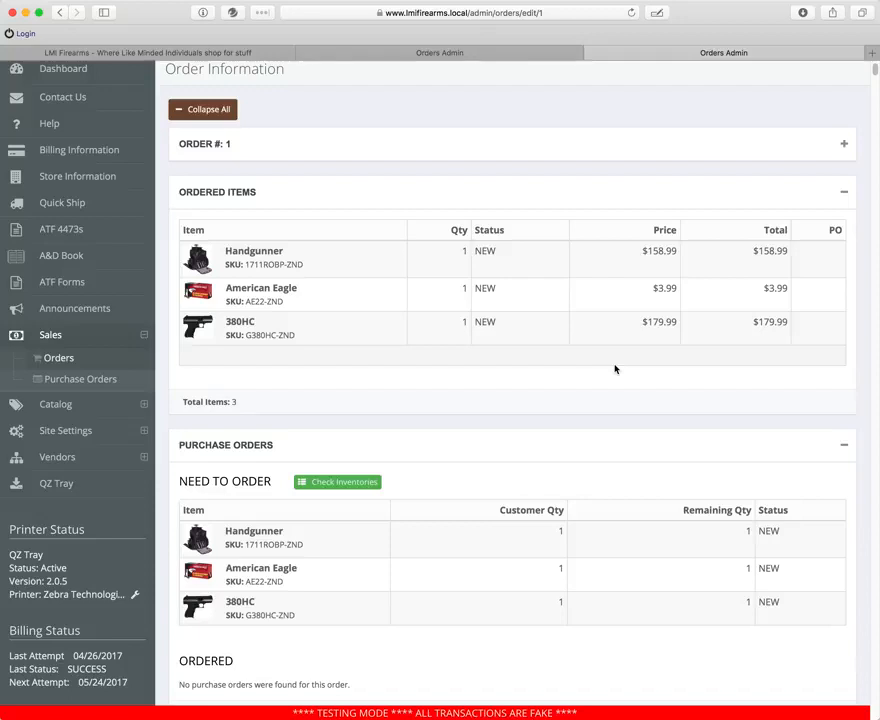
{"action": "scroll", "coordinate": [616, 369], "scroll_direction": "down", "scroll_amount": 3}
{"action": "scroll", "coordinate": [616, 369], "scroll_direction": "up", "scroll_amount": 5}
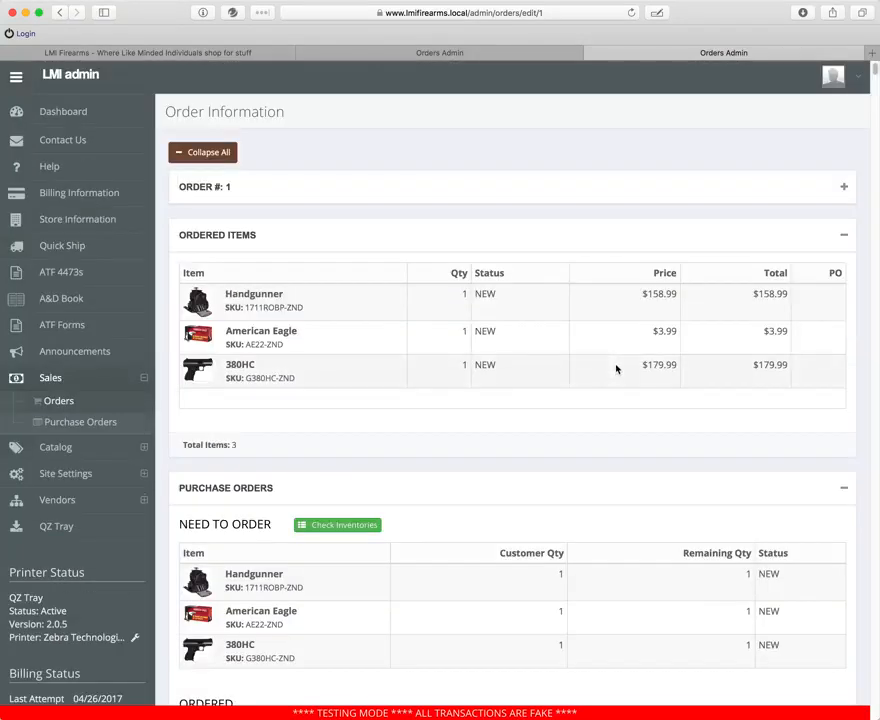
{"action": "left_click", "coordinate": [845, 188]}
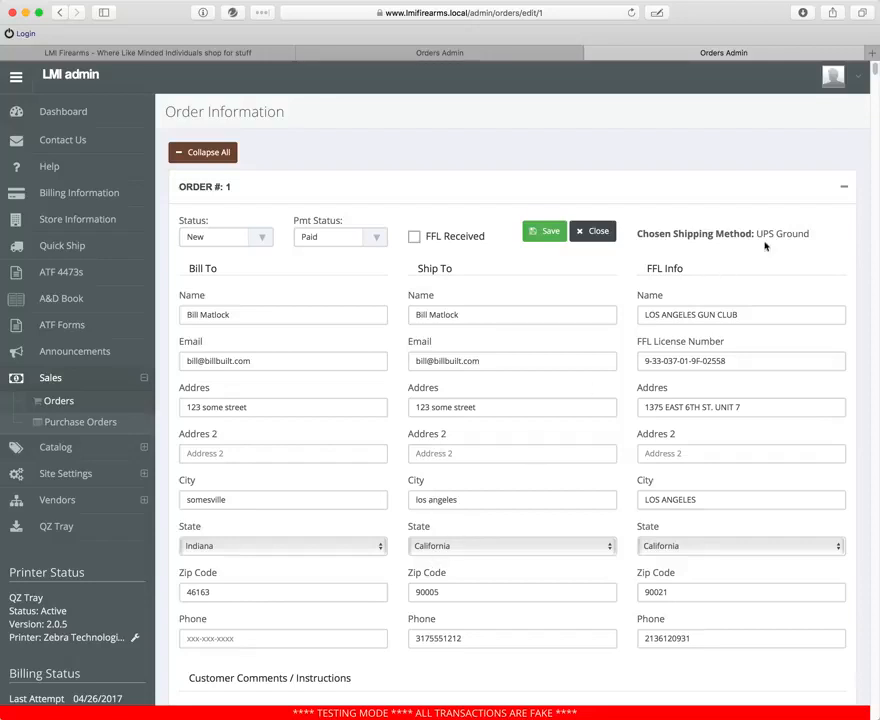
{"action": "left_click", "coordinate": [842, 186]}
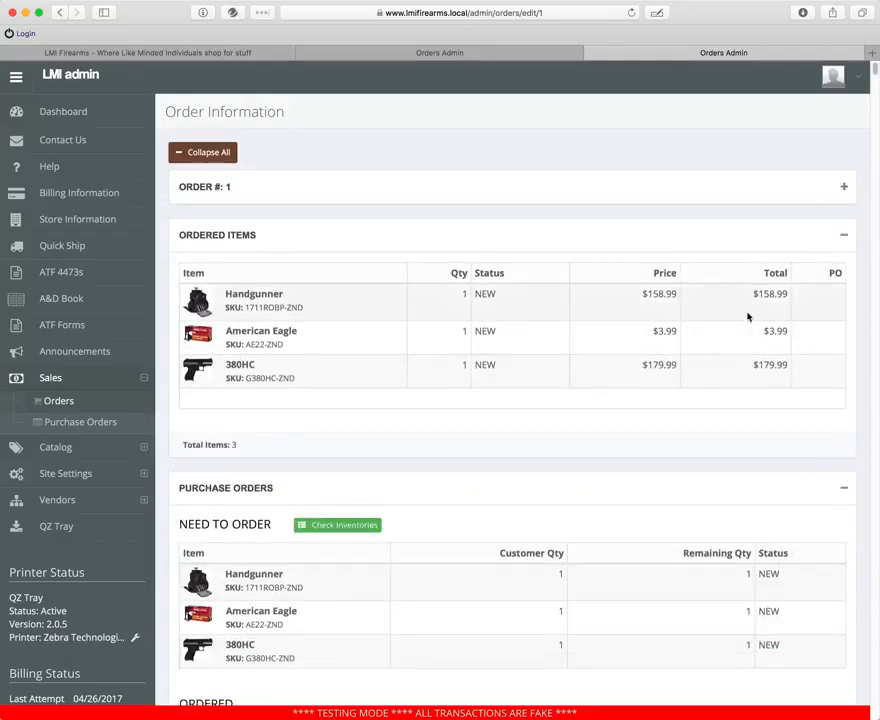
Check the available on-hand and supplier inventories for the items that need ordering.
{"action": "scroll", "coordinate": [748, 314], "scroll_direction": "down", "scroll_amount": 5}
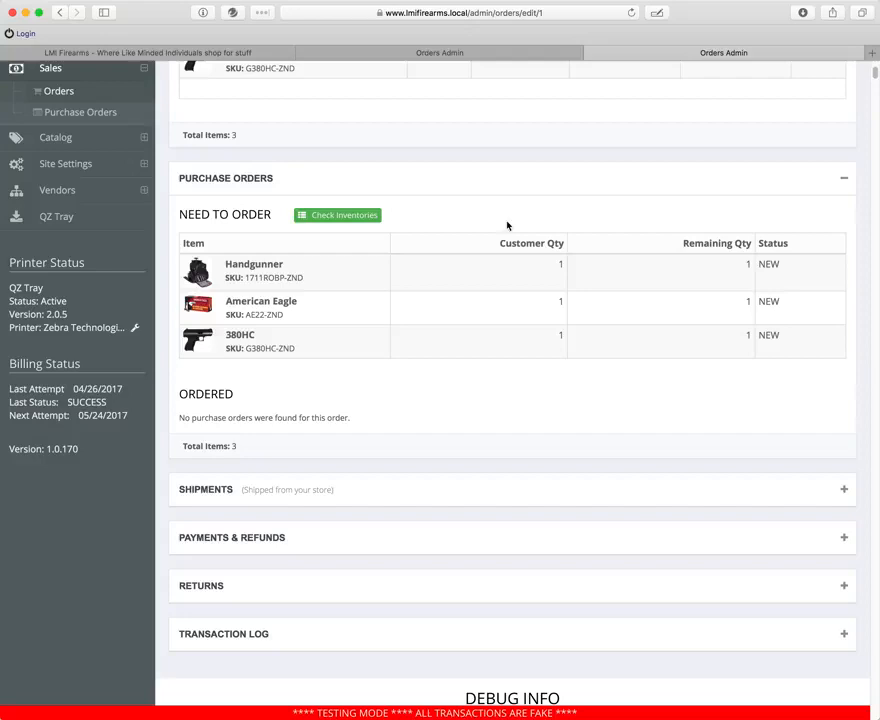
{"action": "left_click", "coordinate": [369, 217]}
{"action": "scroll", "coordinate": [399, 259], "scroll_direction": "down", "scroll_amount": 4}
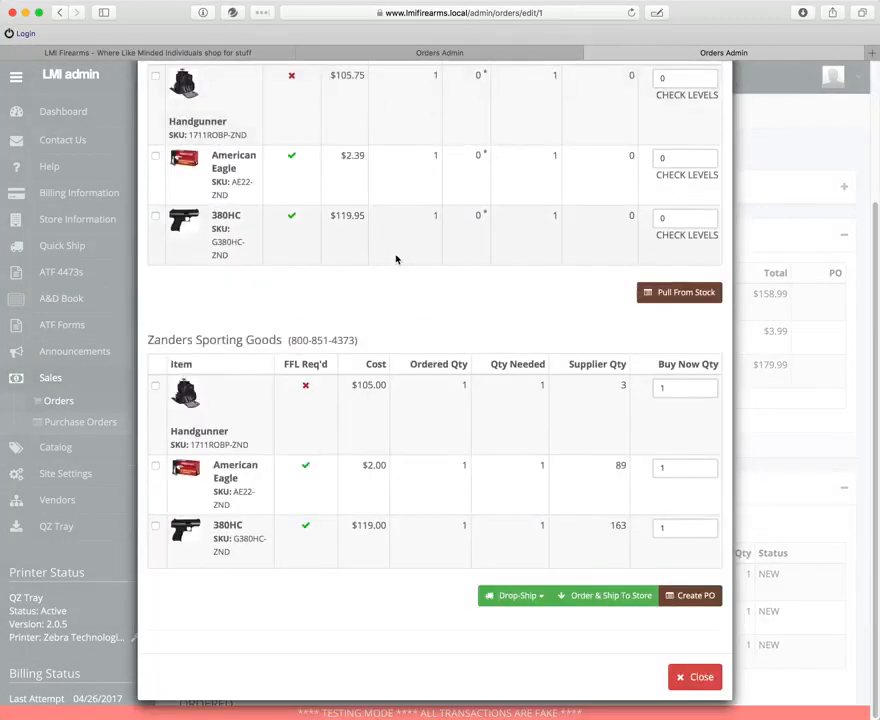
Try to drop-ship the American Eagle item from Zanders Sporting Goods as an FFL item, and deselect it.
{"action": "left_click", "coordinate": [155, 466]}
{"action": "left_click", "coordinate": [497, 604]}
{"action": "left_click", "coordinate": [516, 623]}
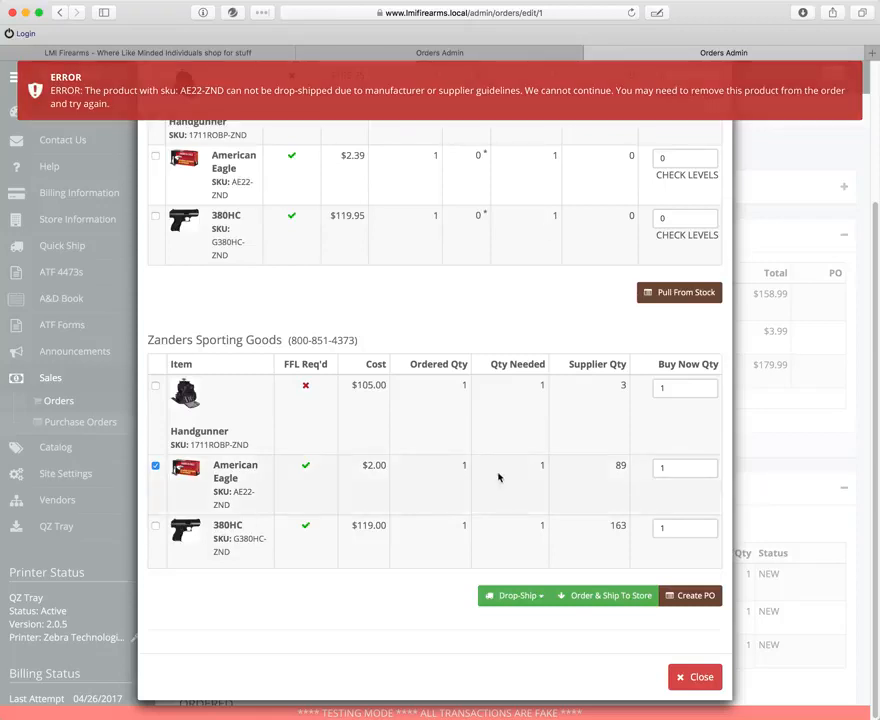
{"action": "left_click", "coordinate": [155, 467]}
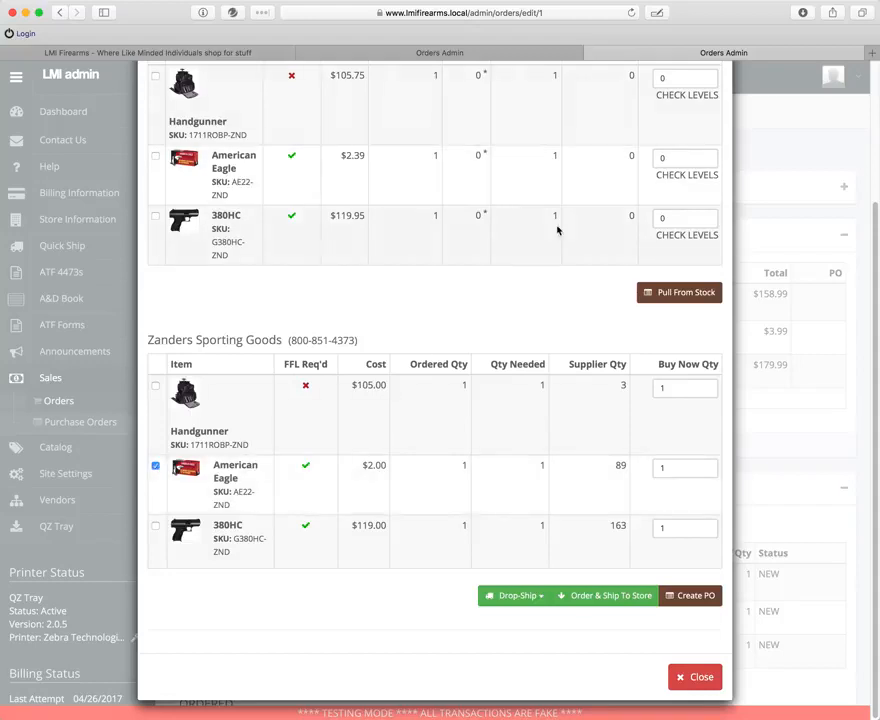
{"action": "left_click", "coordinate": [155, 465]}
Drop-ship the Handgunner backpack from Zanders Sporting Goods as a non-FFL item.
{"action": "scroll", "coordinate": [309, 463], "scroll_direction": "down", "scroll_amount": 1}
{"action": "left_click", "coordinate": [155, 387]}
{"action": "left_click", "coordinate": [514, 598]}
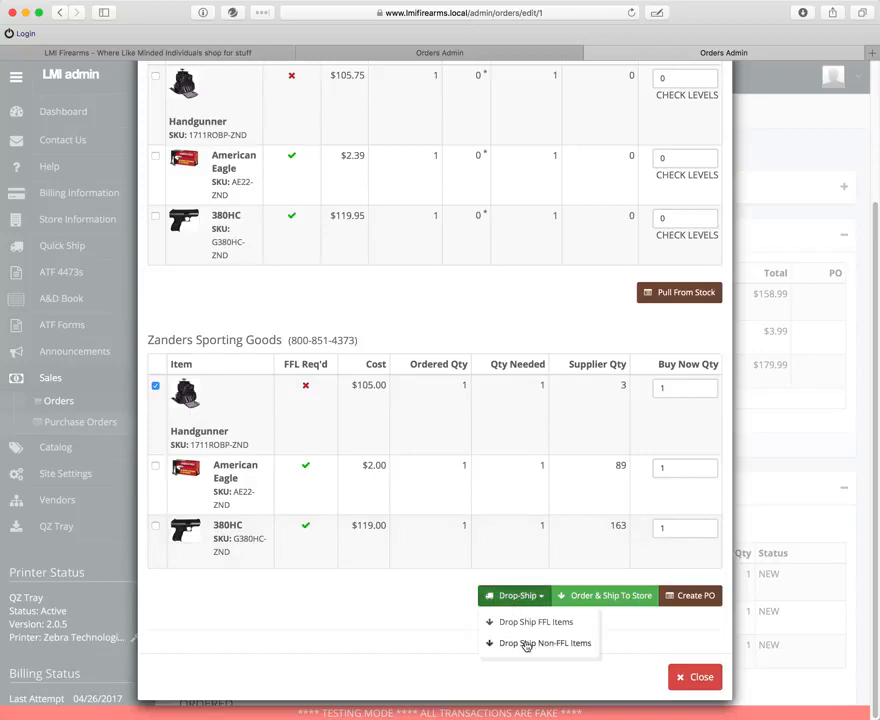
{"action": "left_click", "coordinate": [526, 643]}
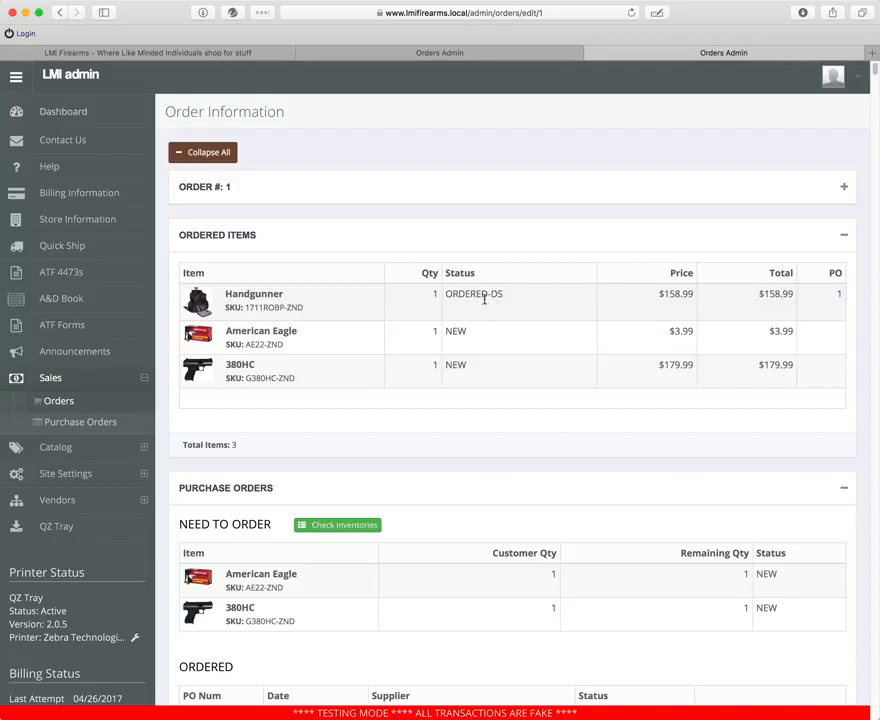
Examine the Handgunner's order status and view its printable purchase order.
{"action": "double_click", "coordinate": [493, 293]}
{"action": "left_click", "coordinate": [506, 299]}
{"action": "scroll", "coordinate": [501, 306], "scroll_direction": "down", "scroll_amount": 5}
{"action": "scroll", "coordinate": [513, 338], "scroll_direction": "up", "scroll_amount": 4}
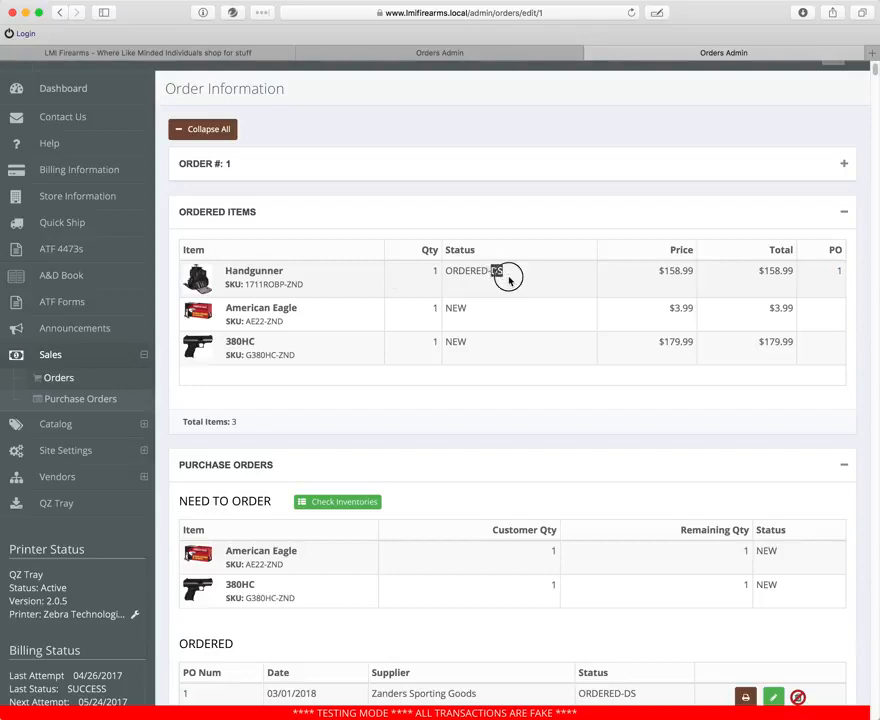
{"action": "left_click", "coordinate": [839, 271]}
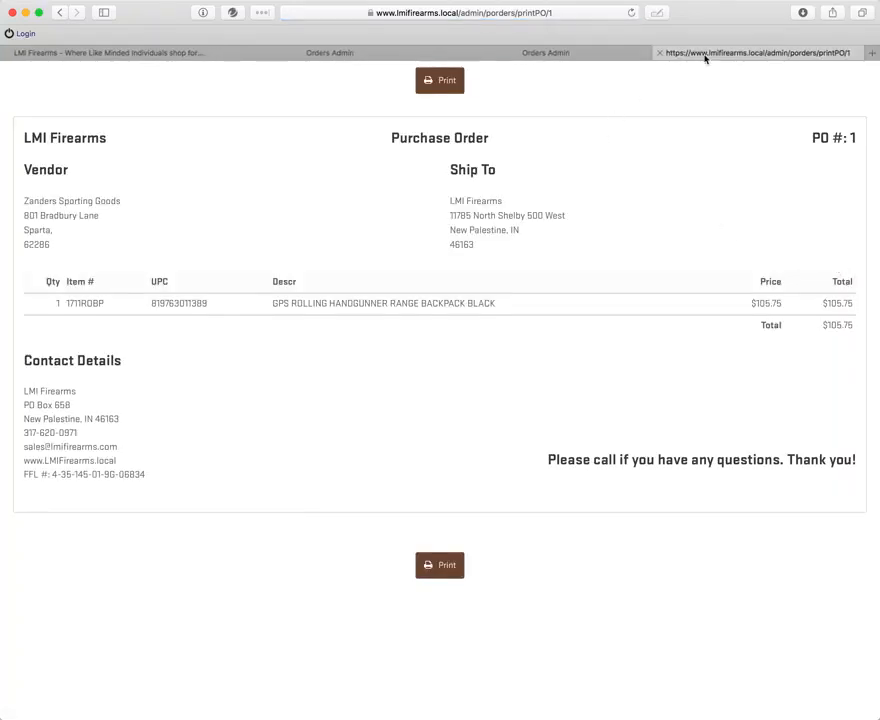
{"action": "key", "text": "super+w"}
Open the Handgunner's purchase order, review its available status options, and cancel the editing.
{"action": "scroll", "coordinate": [758, 660], "scroll_direction": "down", "scroll_amount": 3}
{"action": "left_click", "coordinate": [773, 546]}
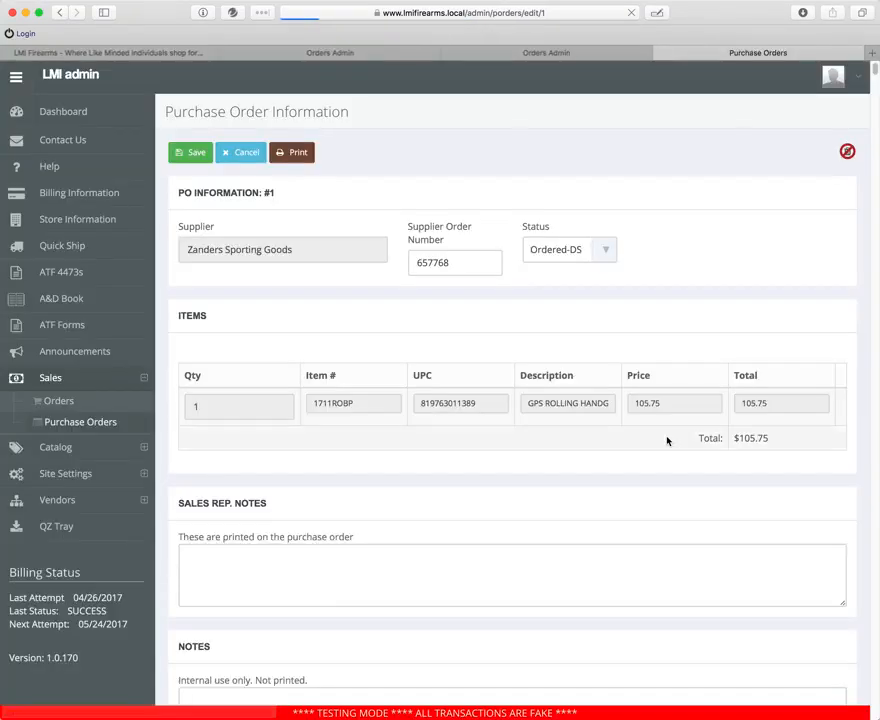
{"action": "left_click", "coordinate": [578, 260]}
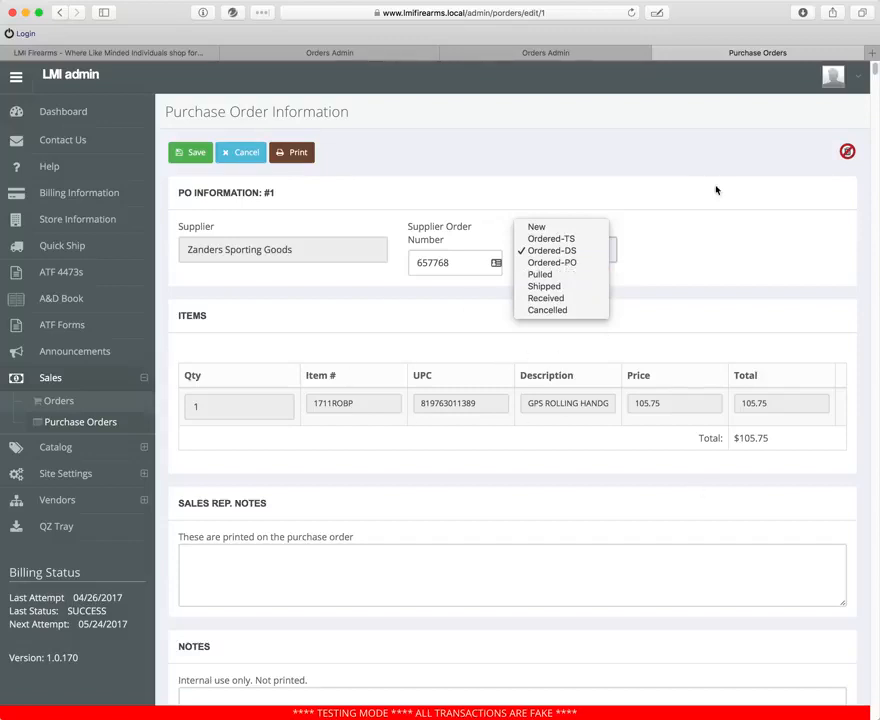
{"action": "left_click", "coordinate": [702, 220]}
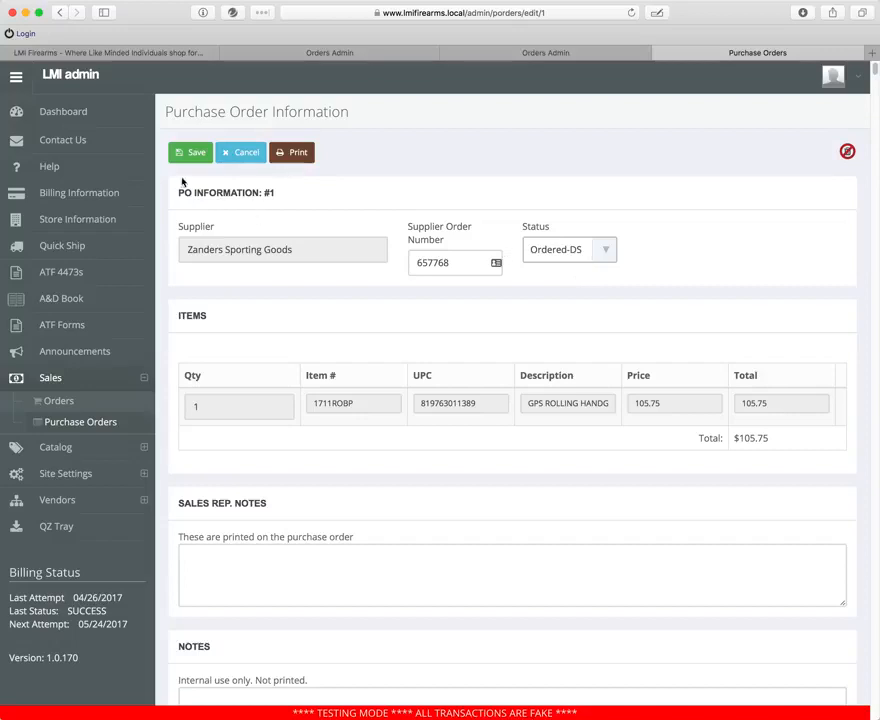
{"action": "left_click", "coordinate": [238, 155]}
Reopen the $358.25 order and order the American Eagle item from Zanders Sporting Goods with shipping to the store.
{"action": "left_click", "coordinate": [72, 403]}
{"action": "left_click", "coordinate": [833, 367]}
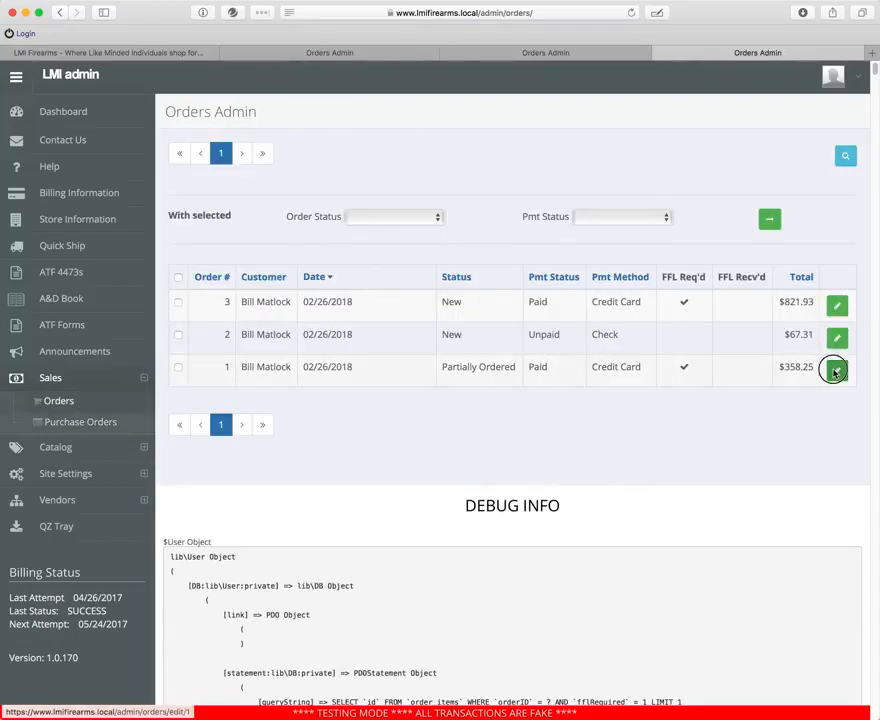
{"action": "left_click", "coordinate": [350, 531]}
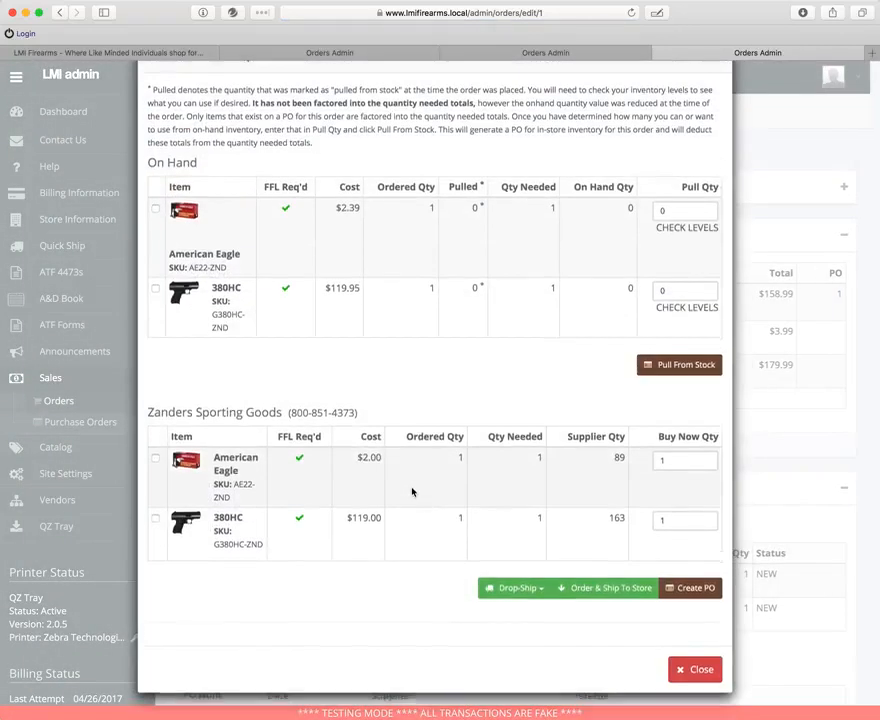
{"action": "left_click", "coordinate": [155, 466]}
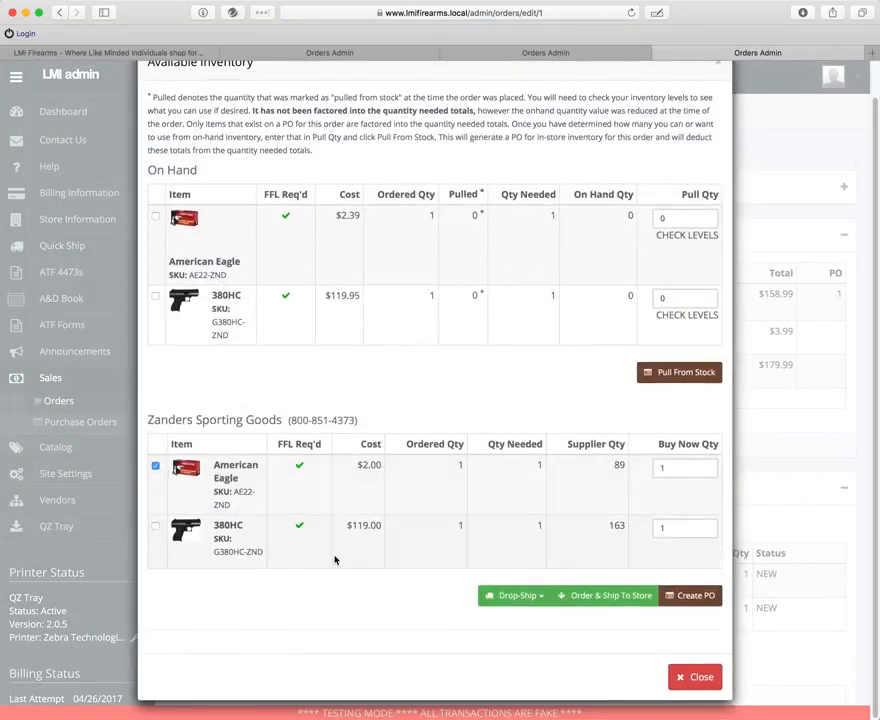
{"action": "left_click", "coordinate": [562, 596]}
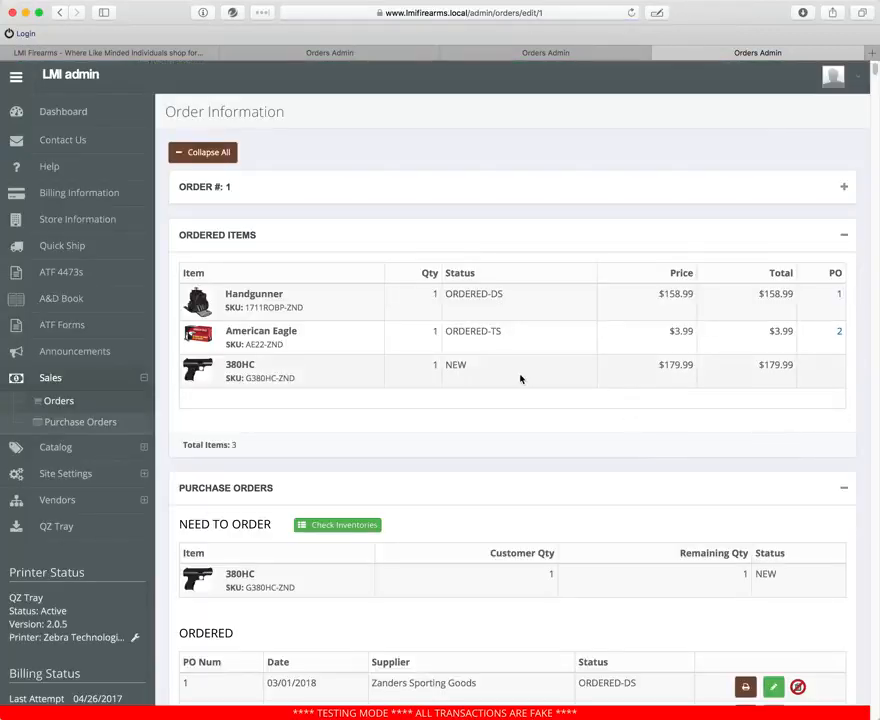
Examine the American Eagle item's order status and the order's list of purchase orders.
{"action": "scroll", "coordinate": [520, 378], "scroll_direction": "down", "scroll_amount": 4}
{"action": "scroll", "coordinate": [520, 378], "scroll_direction": "up", "scroll_amount": 4}
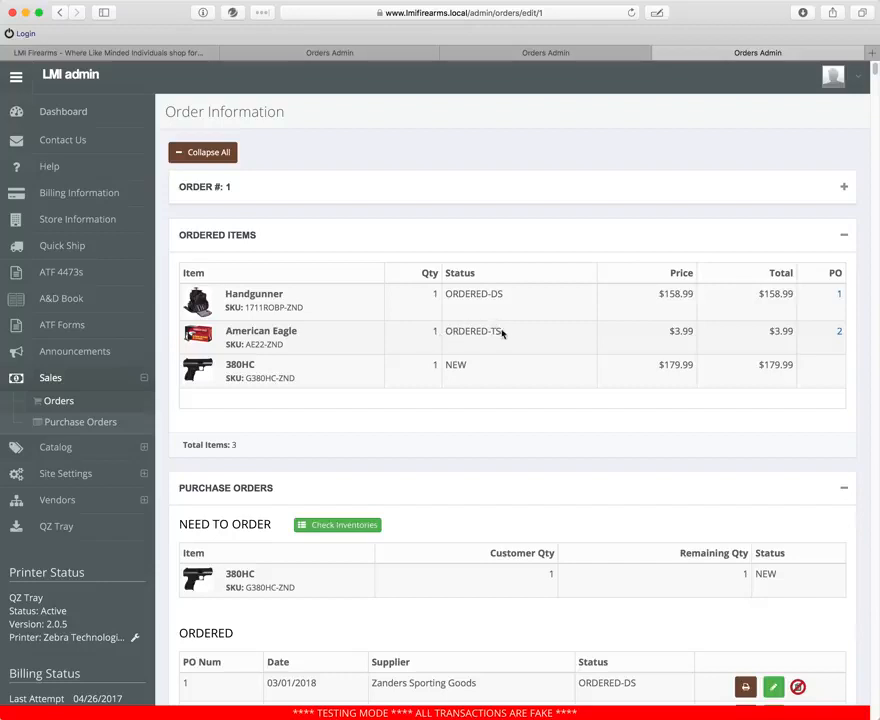
{"action": "left_click_drag", "start_coordinate": [446, 330], "coordinate": [484, 330]}
{"action": "left_click", "coordinate": [484, 330]}
{"action": "left_click_drag", "start_coordinate": [491, 331], "coordinate": [505, 331]}
{"action": "left_click", "coordinate": [519, 358]}
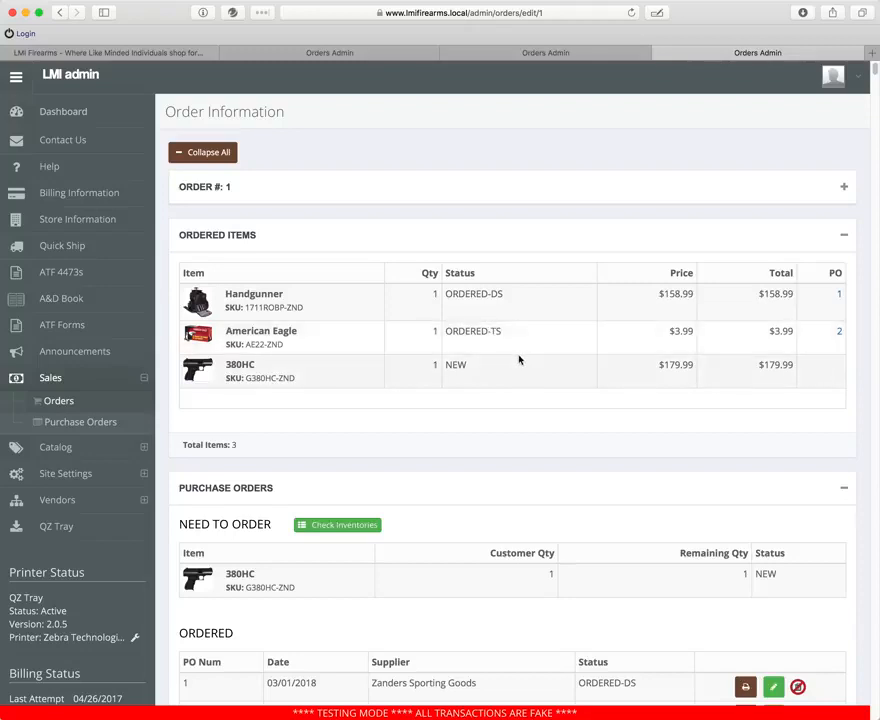
{"action": "scroll", "coordinate": [530, 361], "scroll_direction": "down", "scroll_amount": 10}
{"action": "scroll", "coordinate": [520, 357], "scroll_direction": "up", "scroll_amount": 4}
{"action": "left_click", "coordinate": [352, 151]}
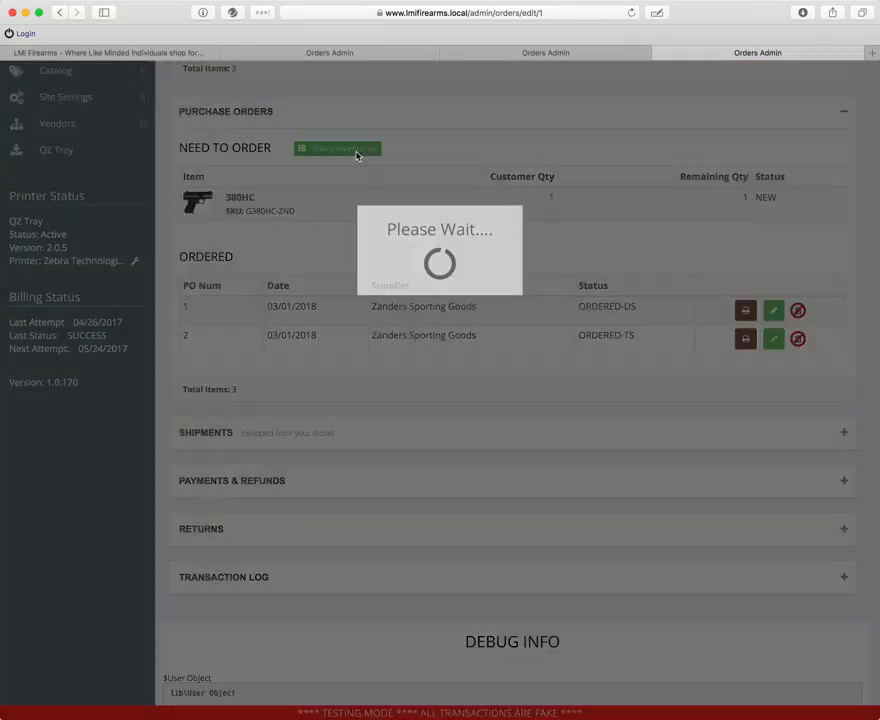
{"action": "left_click", "coordinate": [155, 422]}
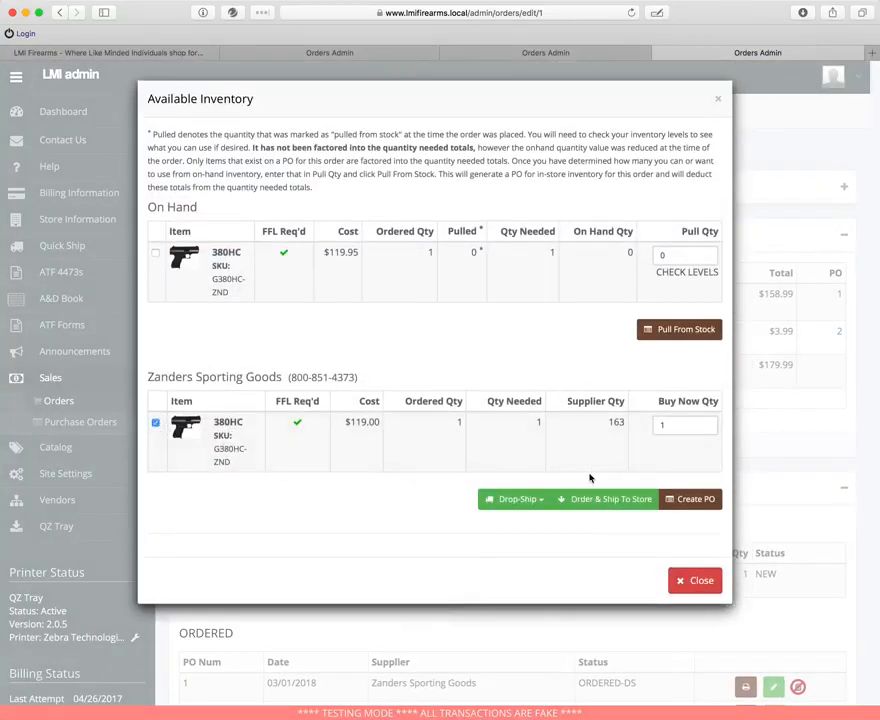
{"action": "left_click", "coordinate": [737, 505]}
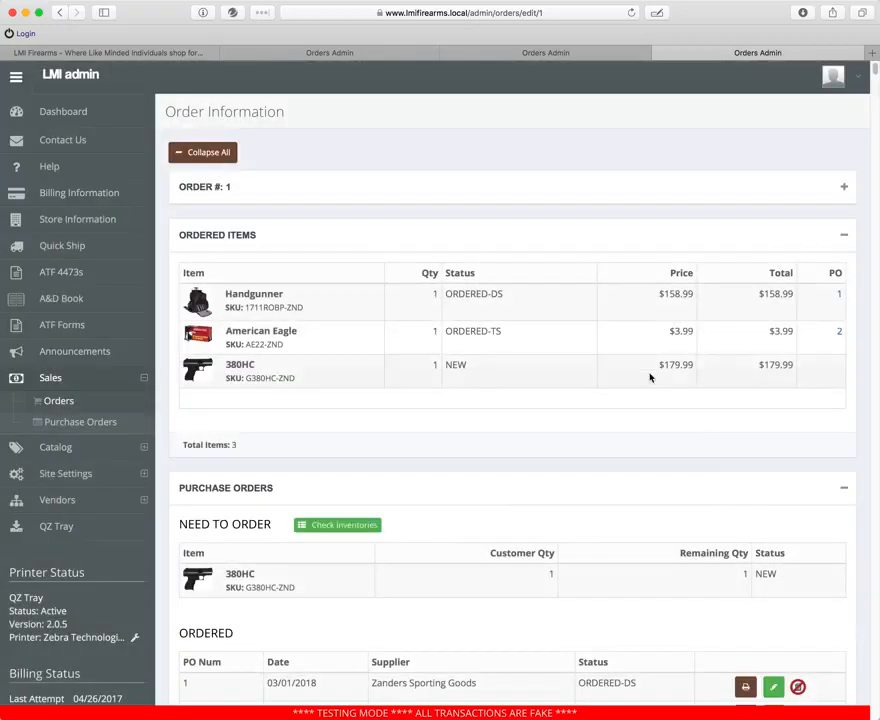
Check inventories and create a purchase order for the 380HC handgun from Zanders Sporting Goods.
{"action": "left_click", "coordinate": [342, 525]}
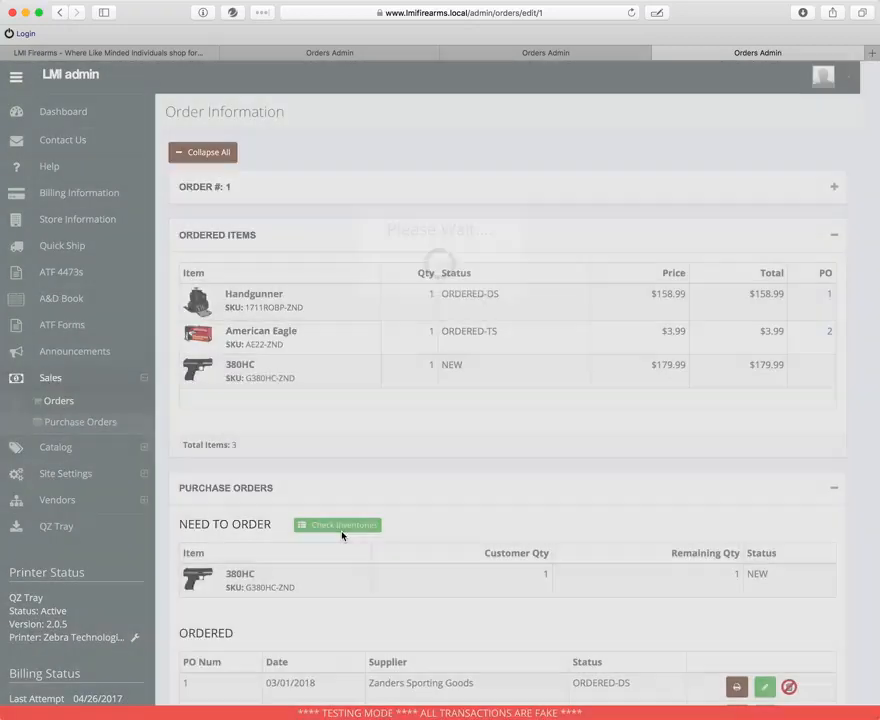
{"action": "left_click", "coordinate": [156, 422]}
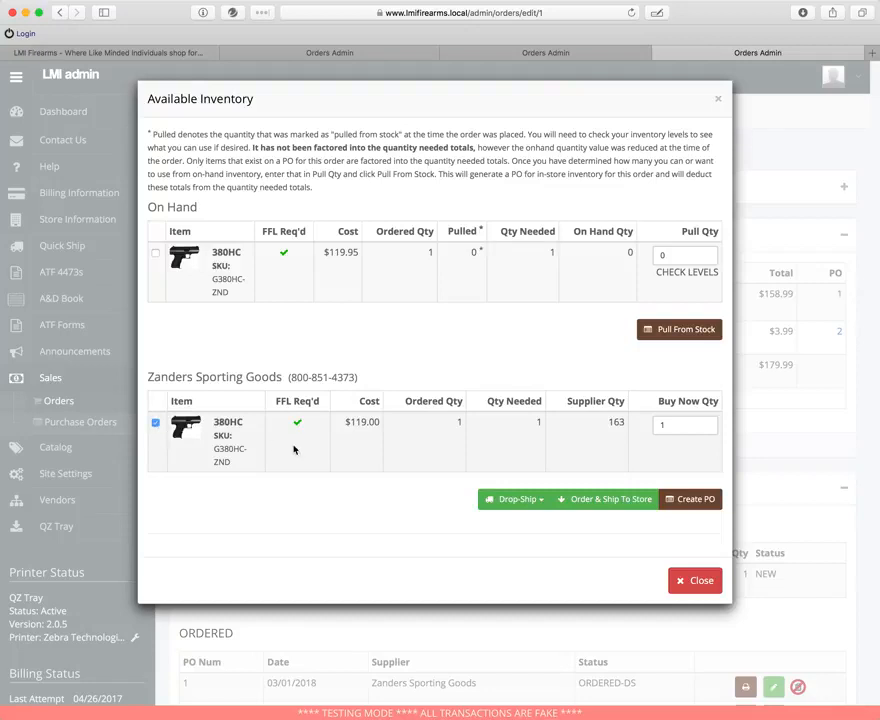
{"action": "left_click", "coordinate": [688, 497]}
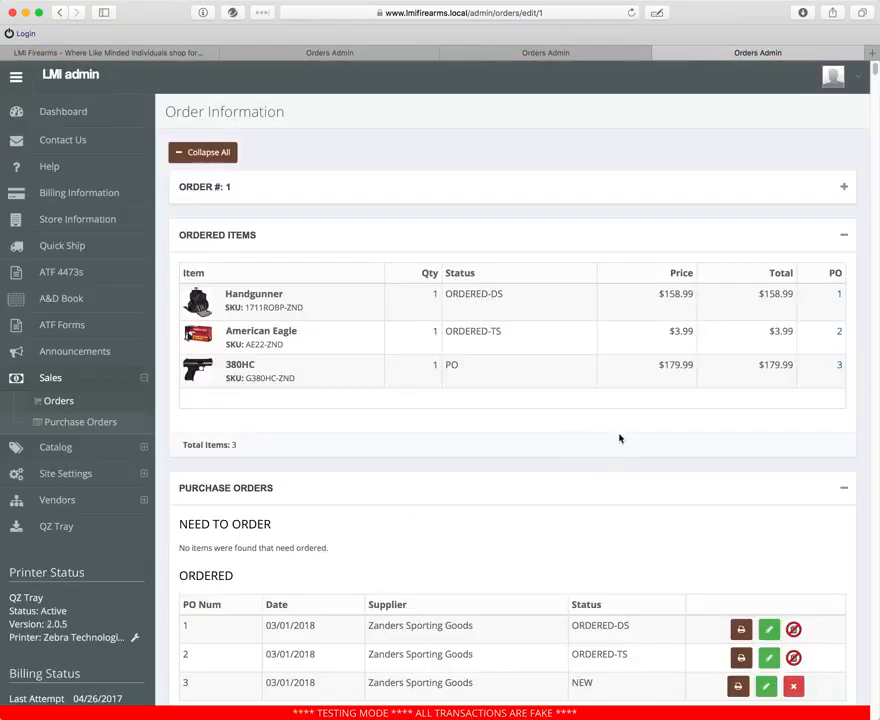
Compare the status codes of the three ordered items: Handgunner, American Eagle and 380HC.
{"action": "double_click", "coordinate": [451, 365]}
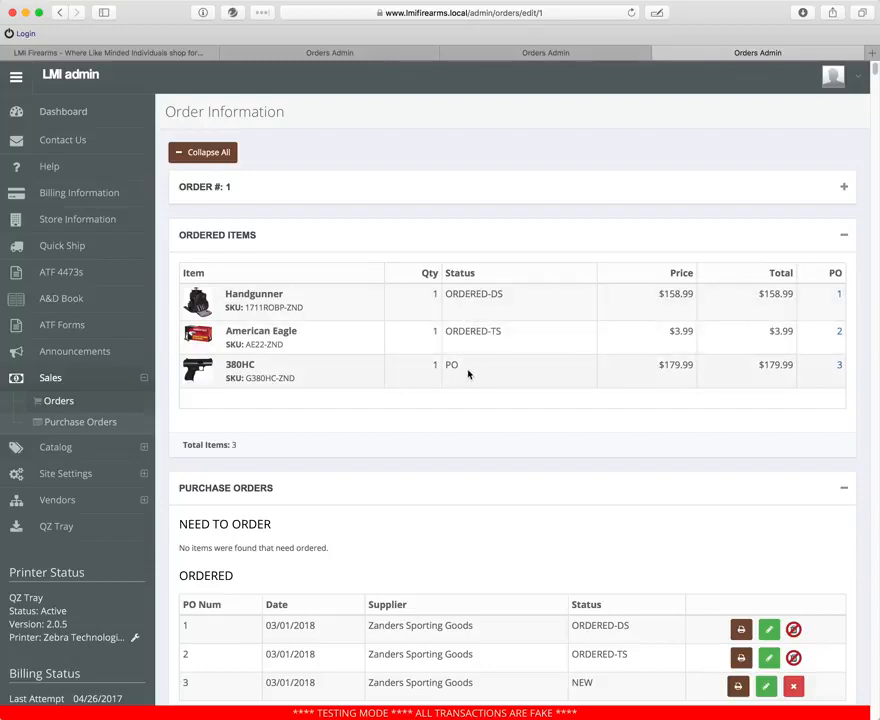
{"action": "left_click_drag", "start_coordinate": [493, 293], "coordinate": [501, 293]}
{"action": "left_click", "coordinate": [468, 327]}
{"action": "double_click", "coordinate": [494, 331]}
{"action": "left_click", "coordinate": [465, 372]}
{"action": "left_click_drag", "start_coordinate": [446, 364], "coordinate": [463, 367]}
{"action": "left_click", "coordinate": [453, 367]}
Review the order's purchase orders and examine the status of the one for the 380HC.
{"action": "scroll", "coordinate": [611, 363], "scroll_direction": "down", "scroll_amount": 2}
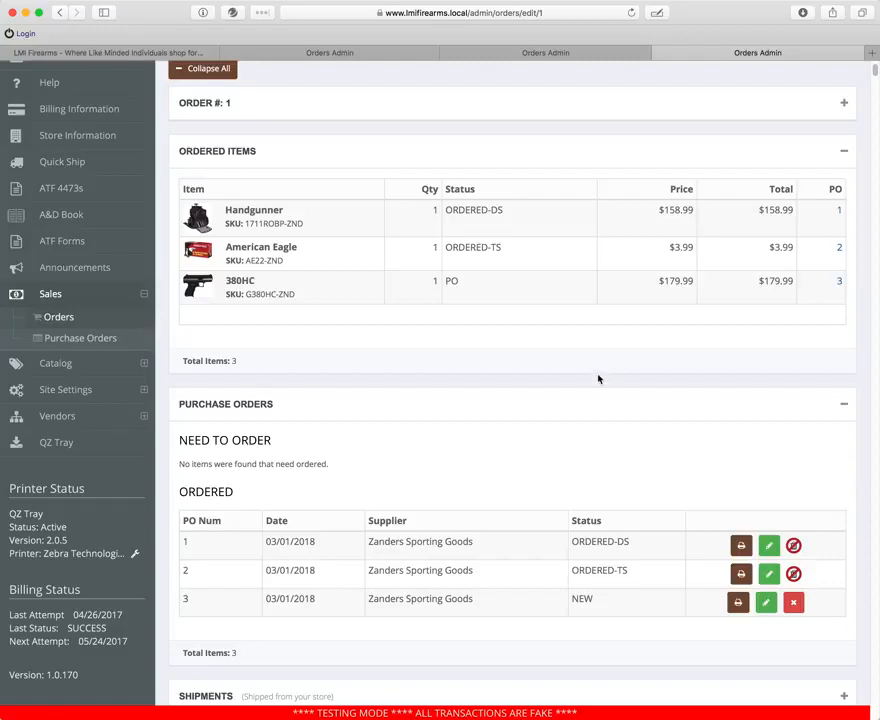
{"action": "scroll", "coordinate": [598, 379], "scroll_direction": "down", "scroll_amount": 1}
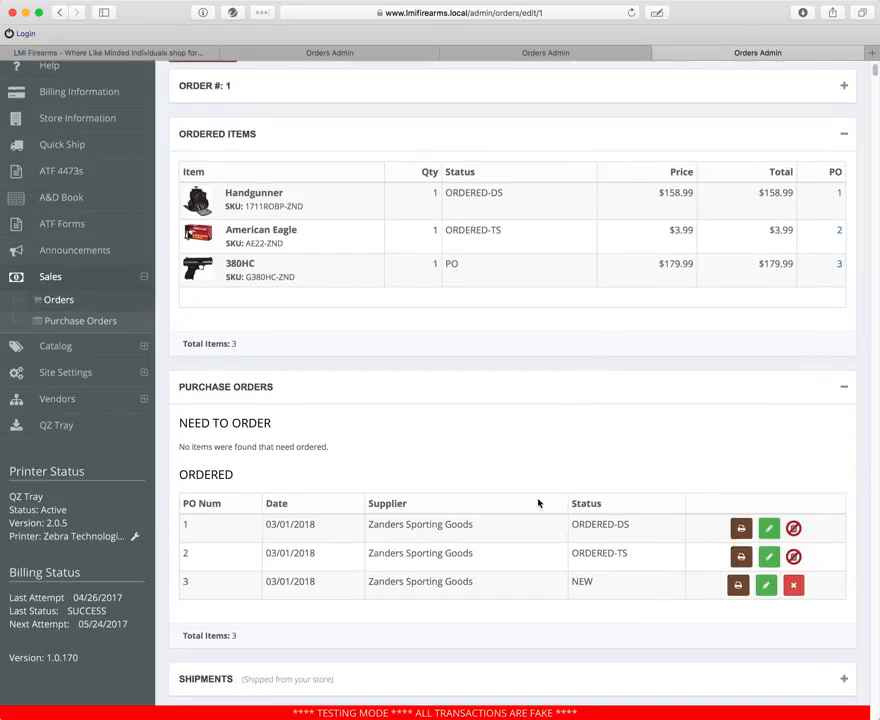
{"action": "double_click", "coordinate": [578, 581]}
{"action": "left_click", "coordinate": [582, 578]}
{"action": "scroll", "coordinate": [592, 581], "scroll_direction": "down", "scroll_amount": 1}
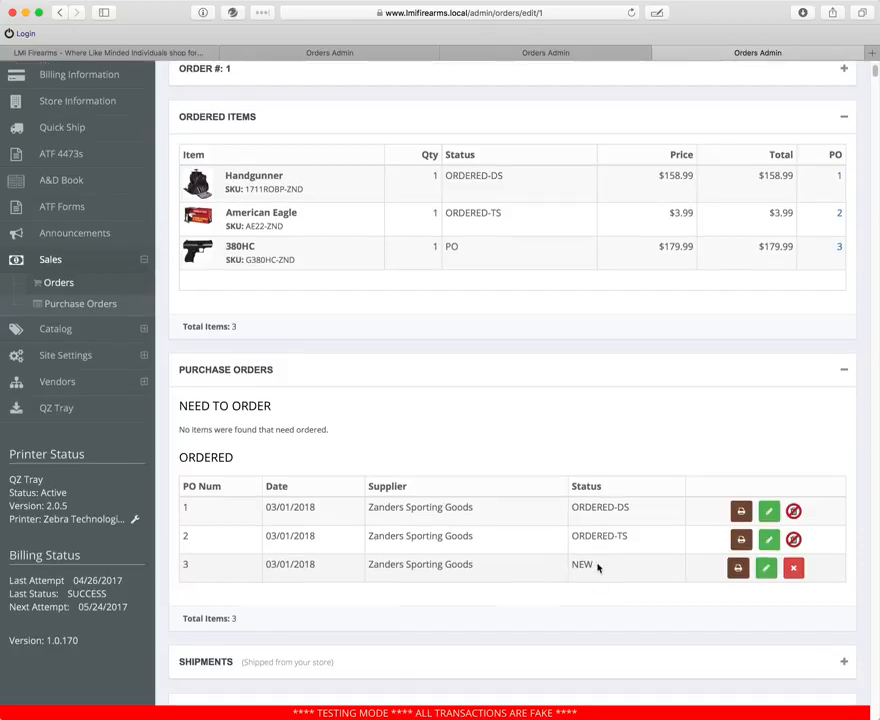
Set the status of the 380HC's purchase order to Ordered-PO and save it.
{"action": "left_click", "coordinate": [770, 569]}
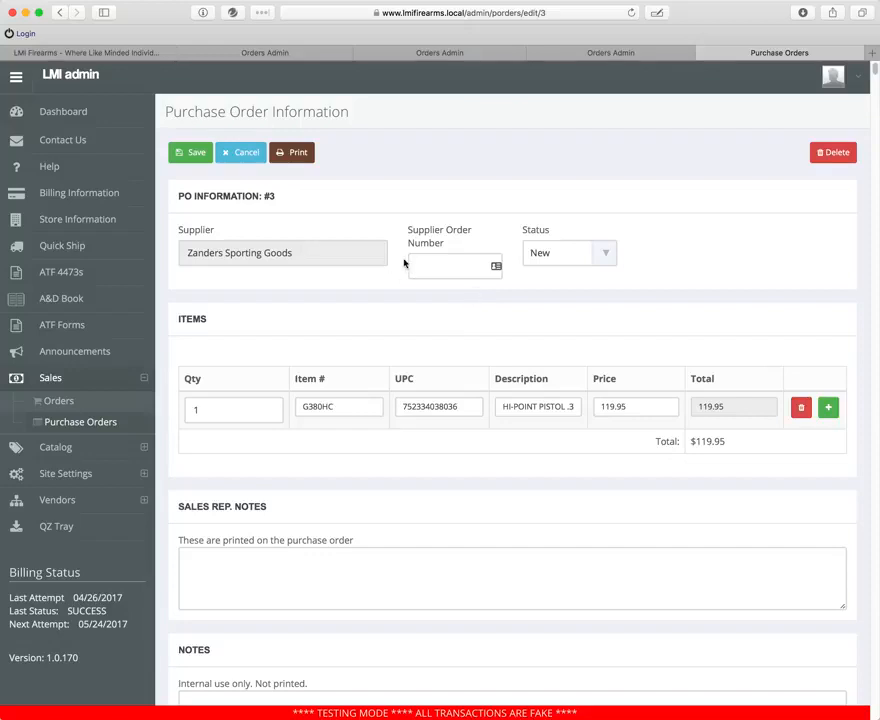
{"action": "left_click", "coordinate": [566, 252]}
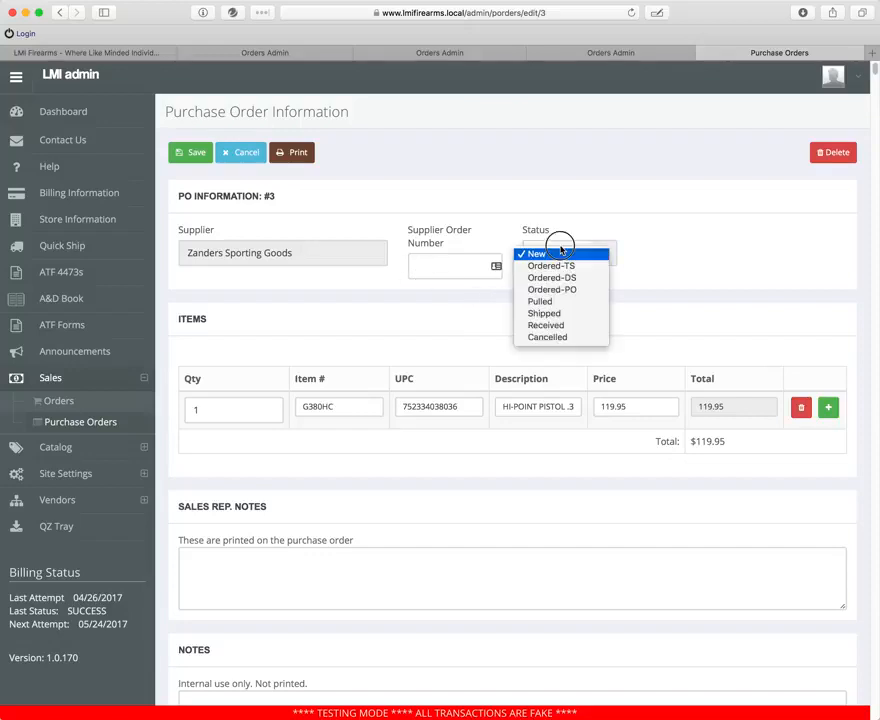
{"action": "left_click", "coordinate": [572, 291]}
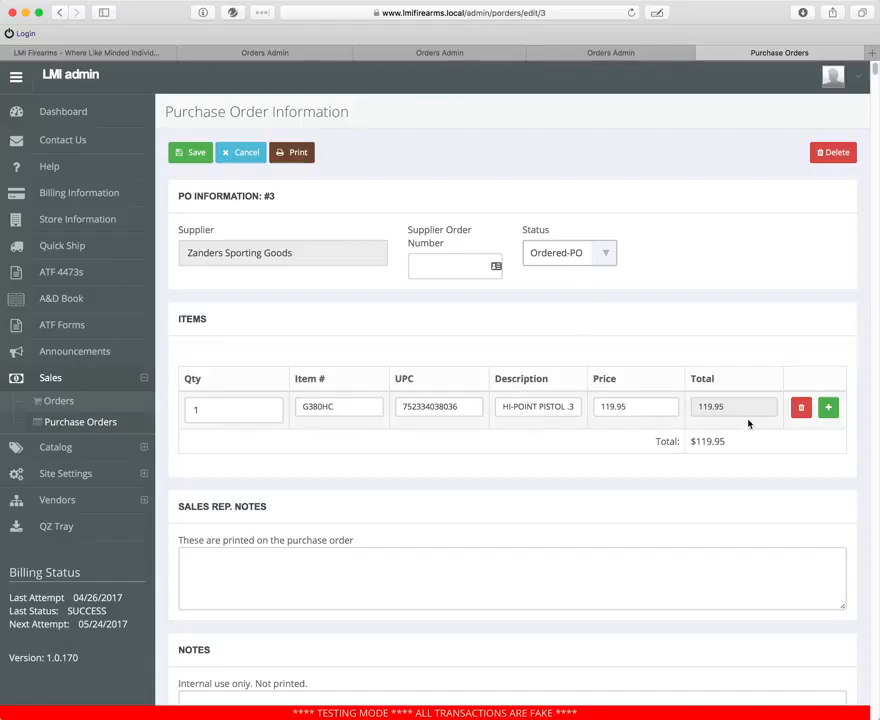
{"action": "left_click", "coordinate": [570, 254]}
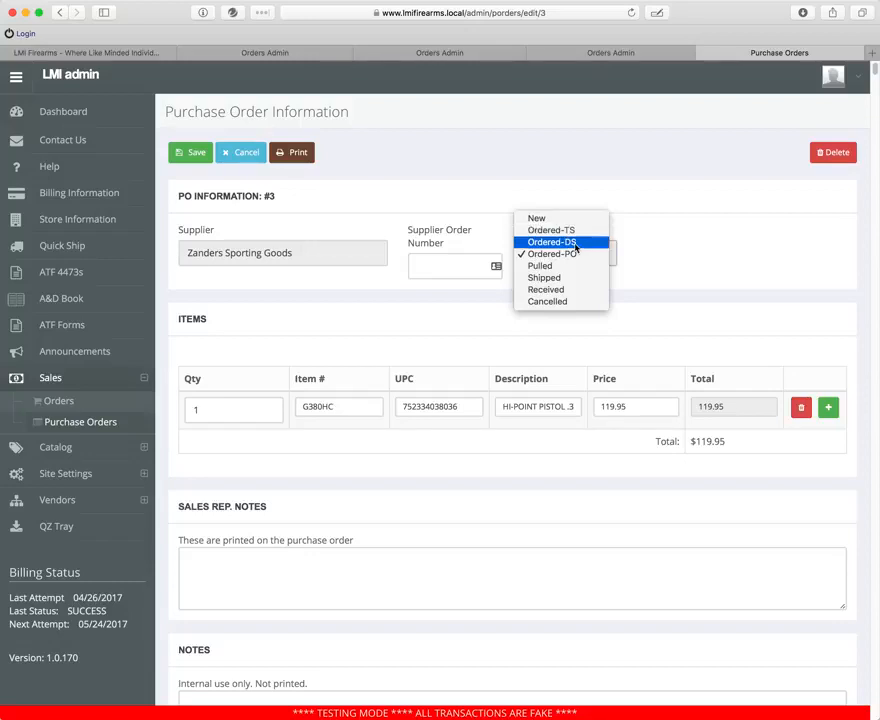
{"action": "left_click", "coordinate": [576, 254]}
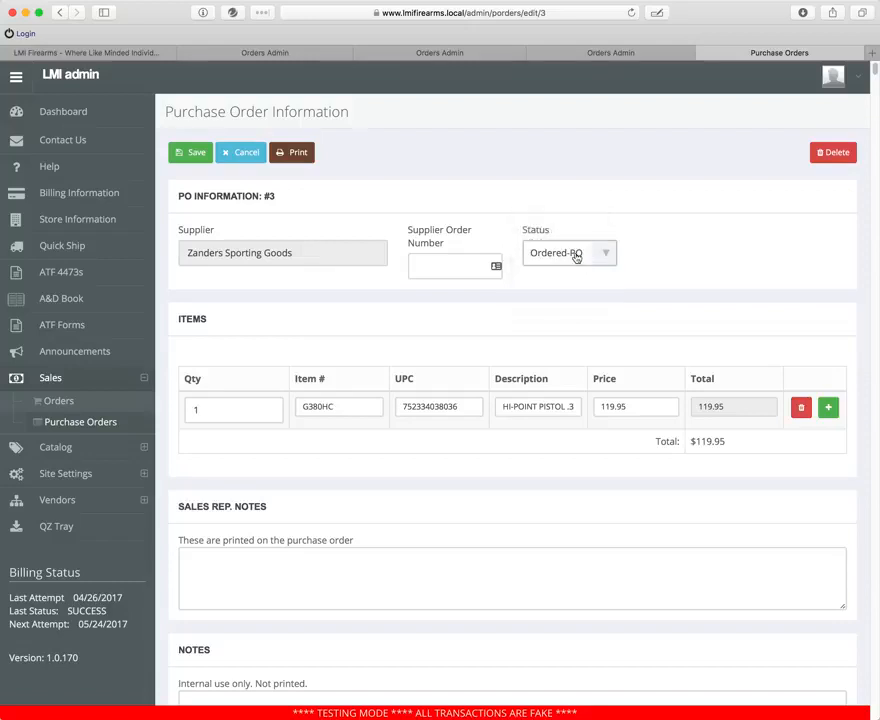
{"action": "left_click", "coordinate": [184, 152]}
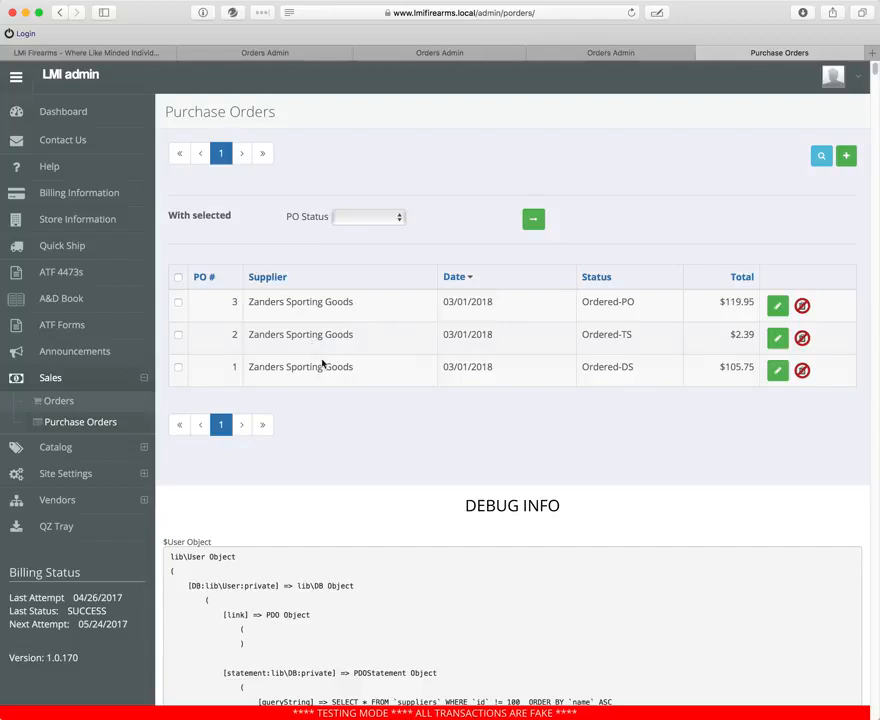
Check the 380HC purchase order's status in the purchase order list and again in the reopened customer order.
{"action": "left_click_drag", "start_coordinate": [621, 303], "coordinate": [638, 308]}
{"action": "left_click", "coordinate": [639, 311]}
{"action": "left_click", "coordinate": [87, 409]}
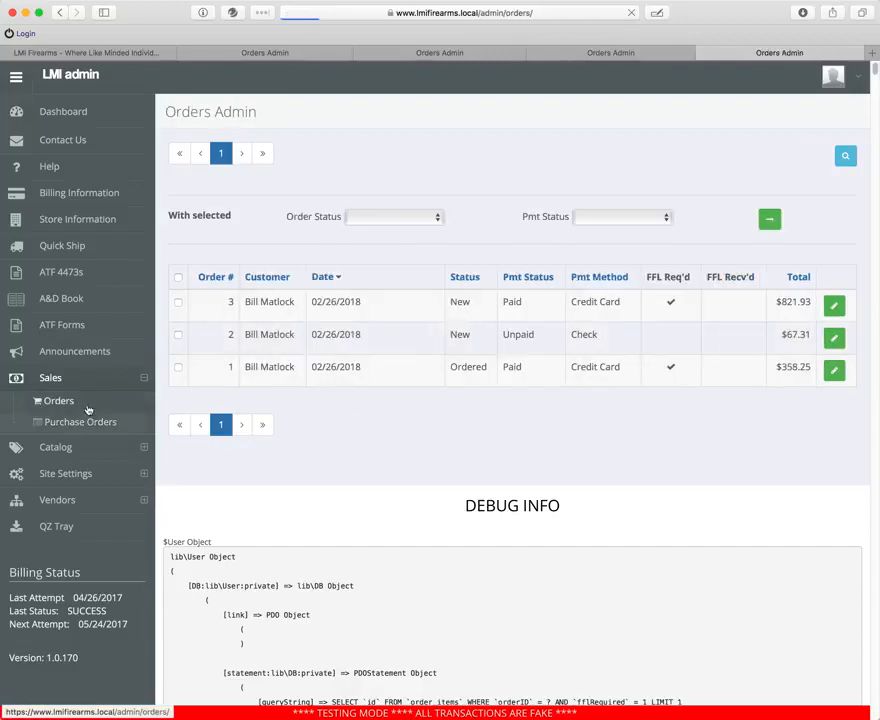
{"action": "left_click", "coordinate": [834, 372]}
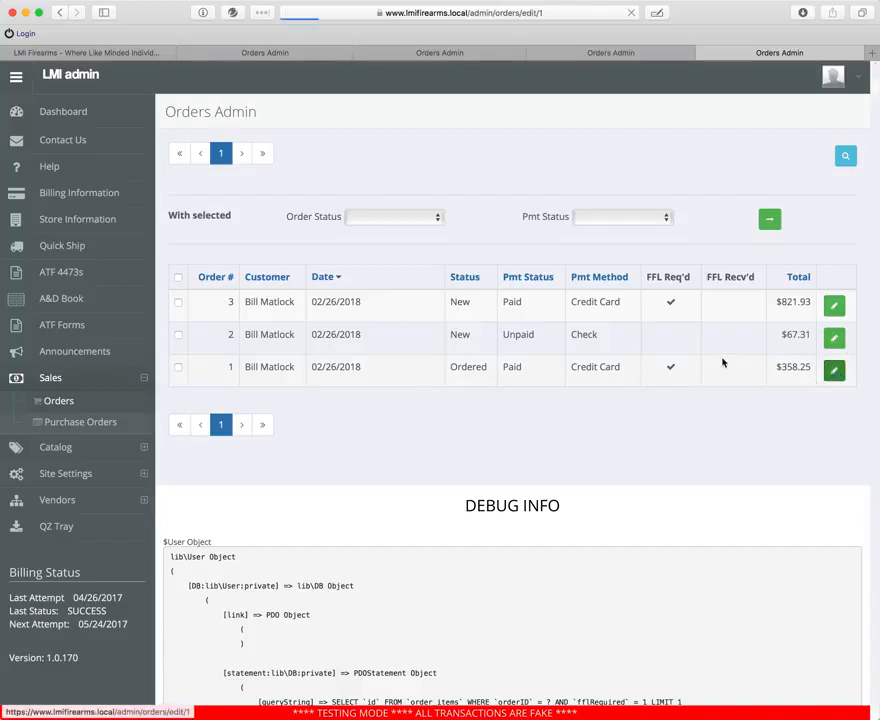
{"action": "scroll", "coordinate": [690, 358], "scroll_direction": "down", "scroll_amount": 5}
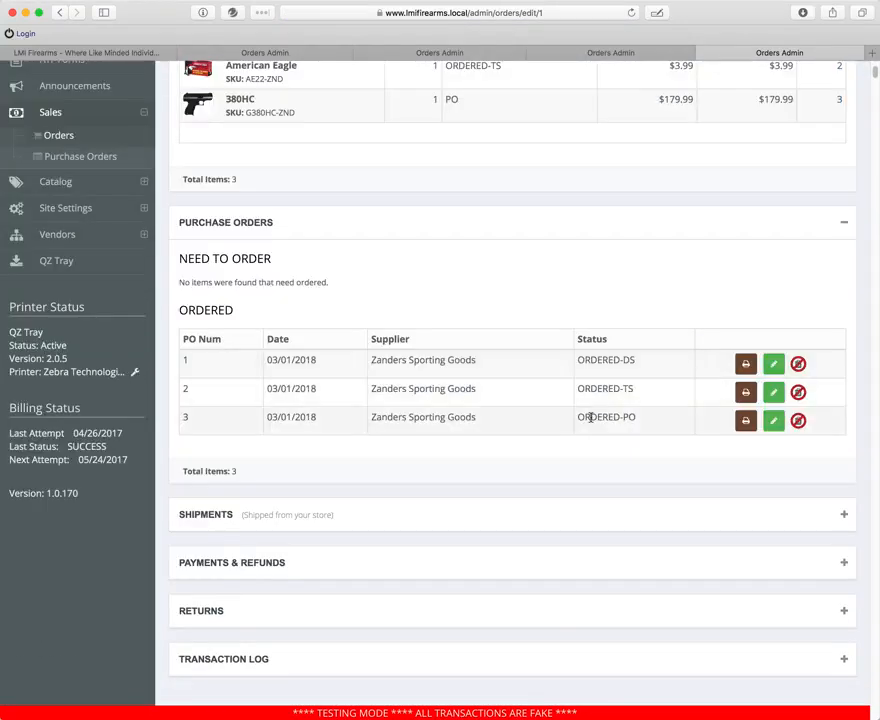
{"action": "left_click_drag", "start_coordinate": [579, 417], "coordinate": [622, 418]}
Compare the 380HC's ordered item status with the status of its purchase order.
{"action": "scroll", "coordinate": [446, 240], "scroll_direction": "up", "scroll_amount": 2}
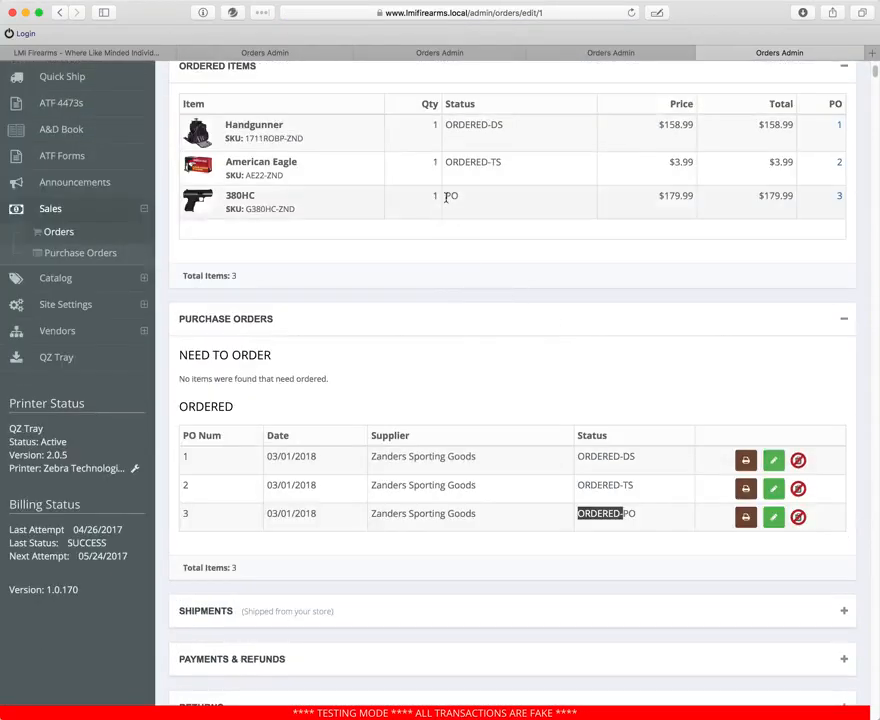
{"action": "left_click_drag", "start_coordinate": [446, 198], "coordinate": [460, 201]}
{"action": "left_click", "coordinate": [455, 197]}
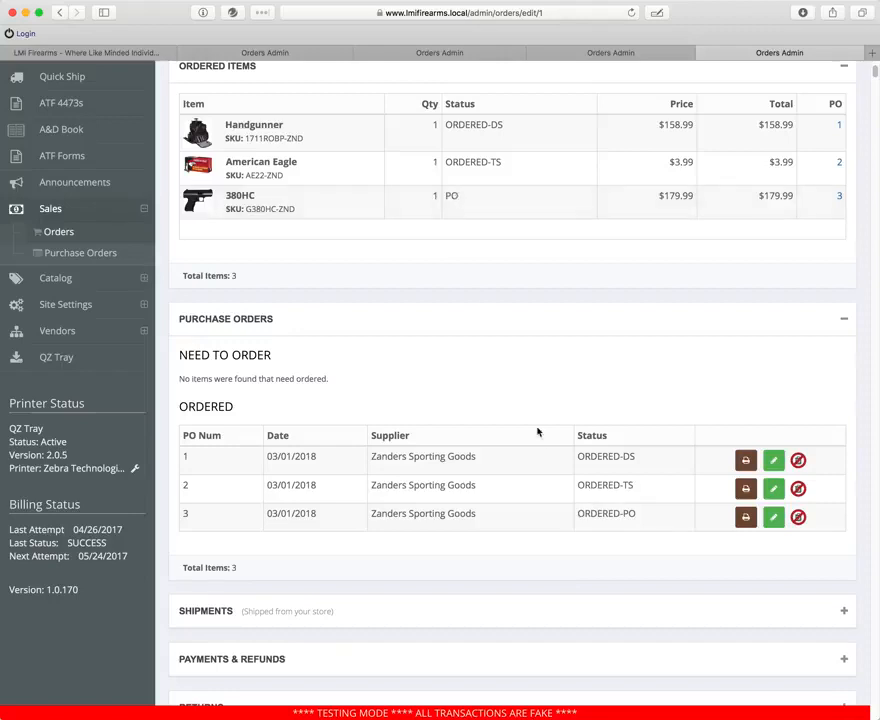
{"action": "scroll", "coordinate": [455, 197], "scroll_direction": "up", "scroll_amount": 1}
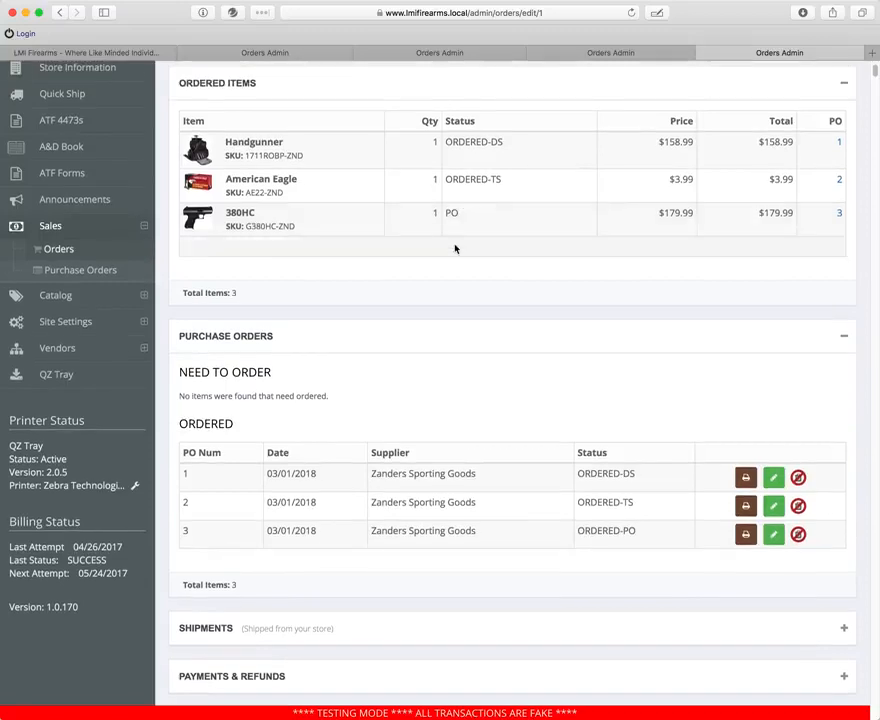
{"action": "left_click_drag", "start_coordinate": [581, 530], "coordinate": [642, 530]}
{"action": "left_click", "coordinate": [641, 537]}
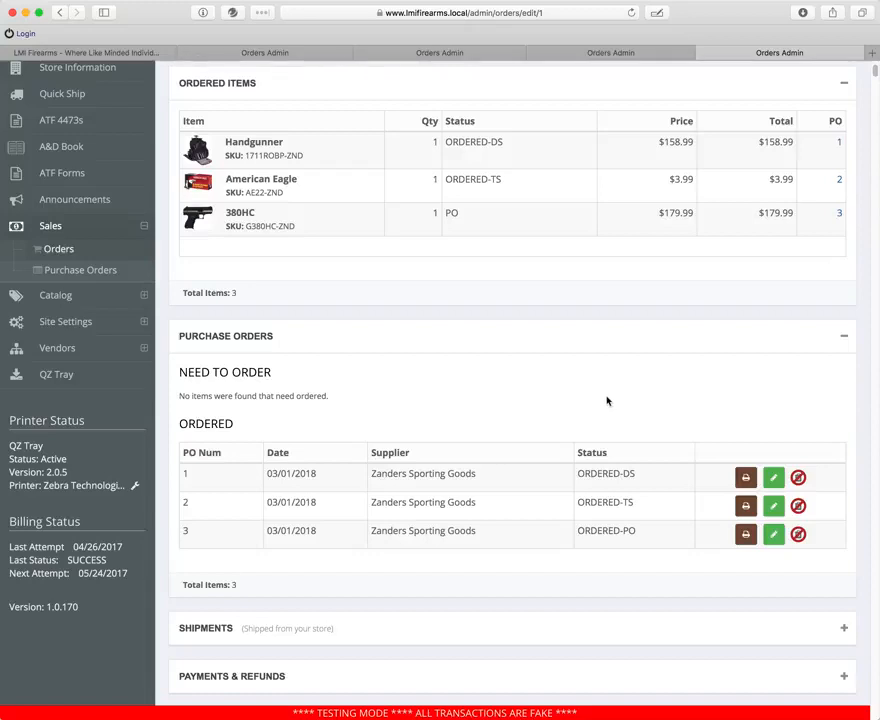
Set the status of the 380HC's purchase order back to New and save it.
{"action": "left_click", "coordinate": [773, 538], "text": "super"}
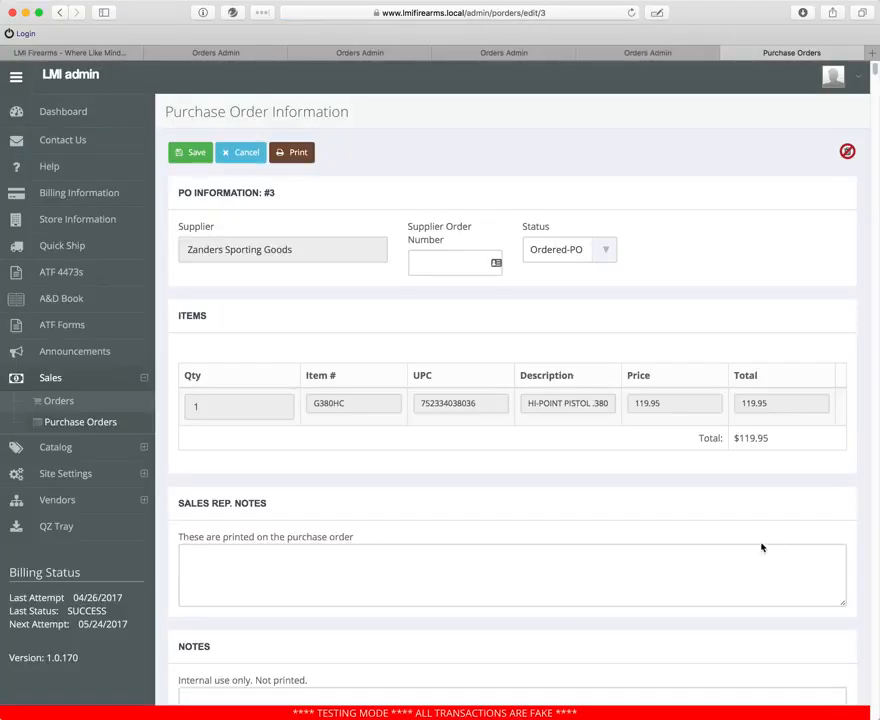
{"action": "left_click", "coordinate": [558, 250]}
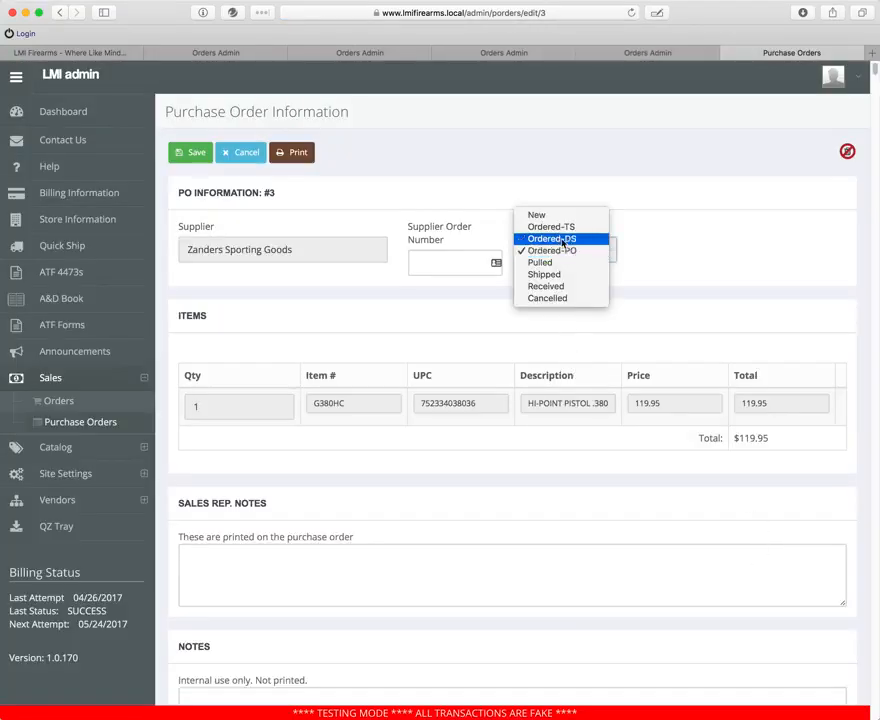
{"action": "left_click", "coordinate": [537, 215]}
{"action": "left_click", "coordinate": [196, 152]}
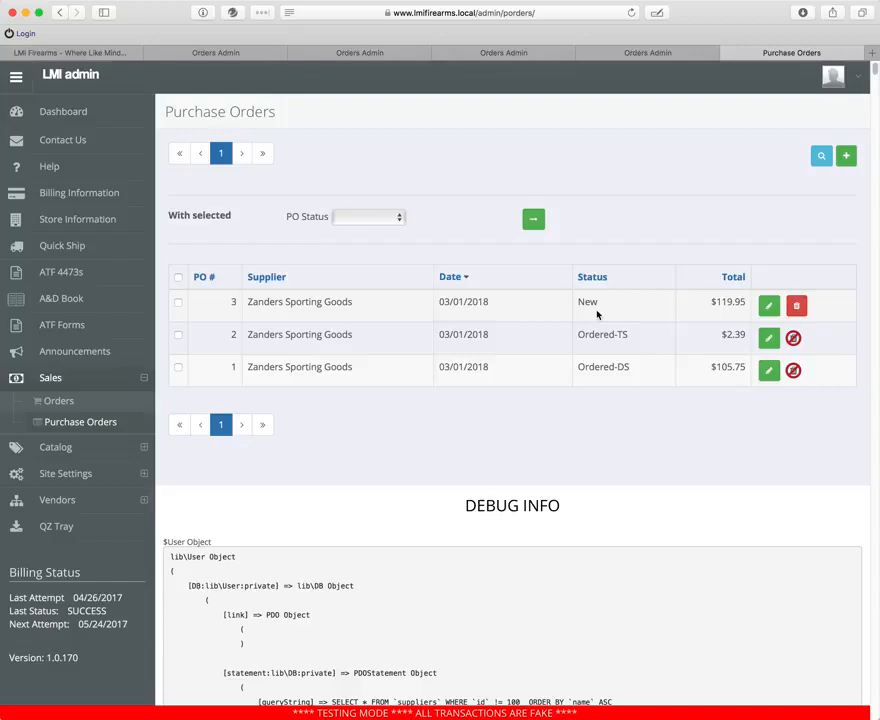
Check the delete option on the 380HC's purchase order, and reopen the customer order at its purchase orders.
{"action": "left_click", "coordinate": [768, 306]}
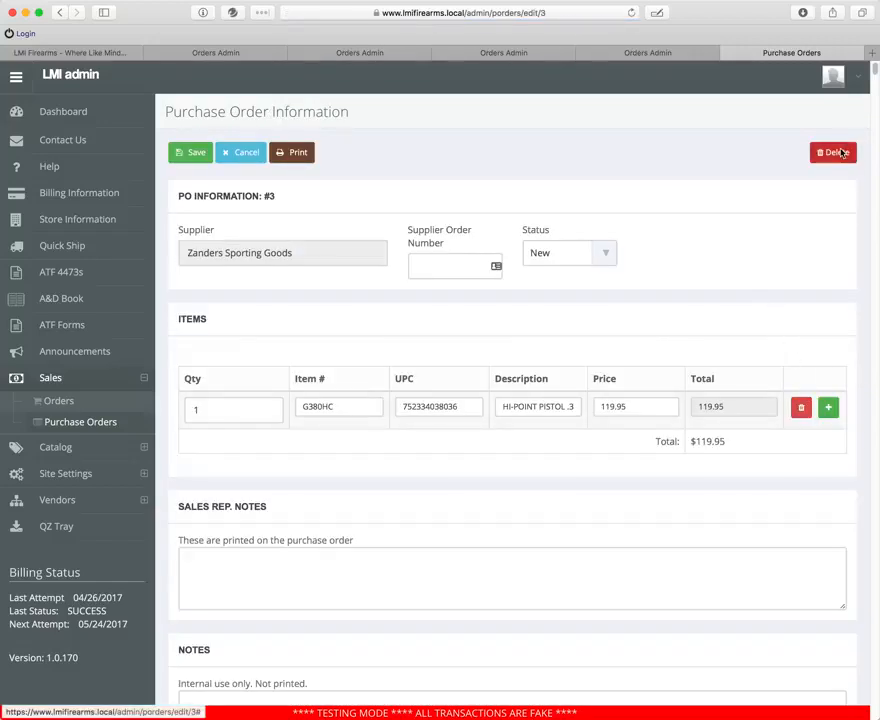
{"action": "left_click", "coordinate": [62, 400]}
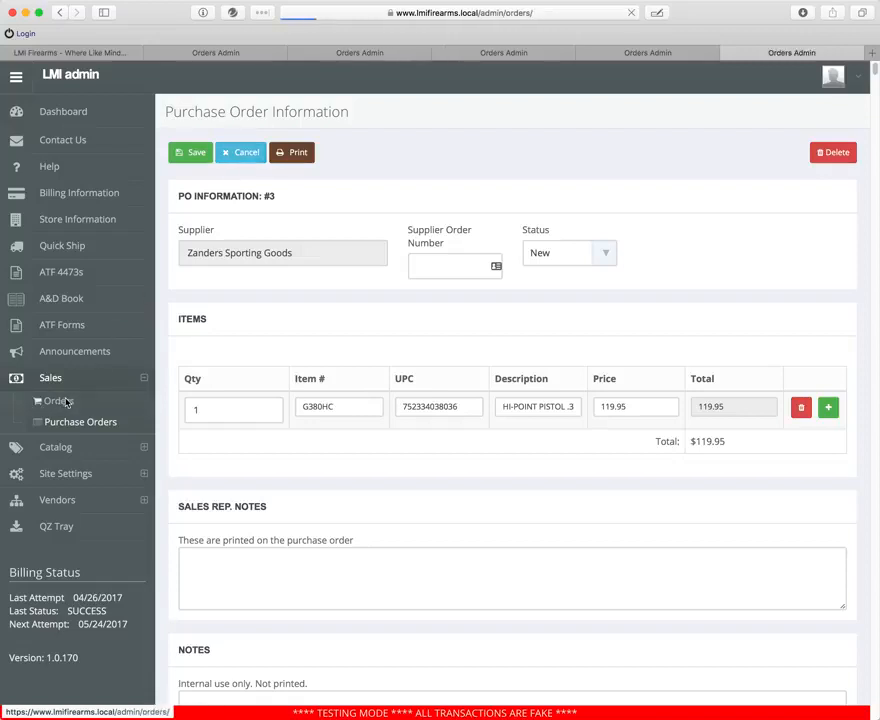
{"action": "left_click", "coordinate": [836, 369]}
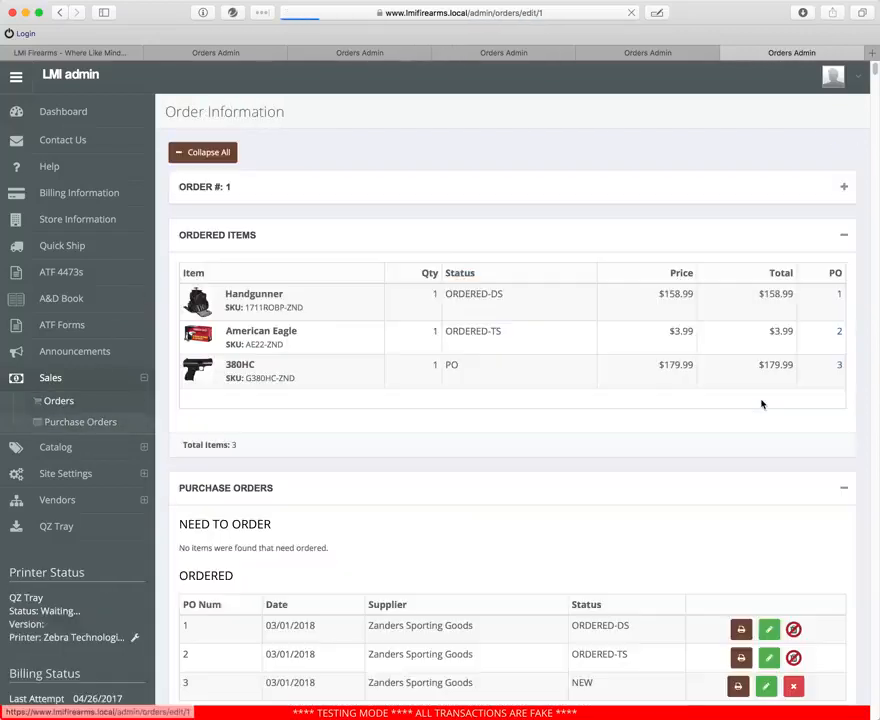
{"action": "scroll", "coordinate": [770, 420], "scroll_direction": "down", "scroll_amount": 2}
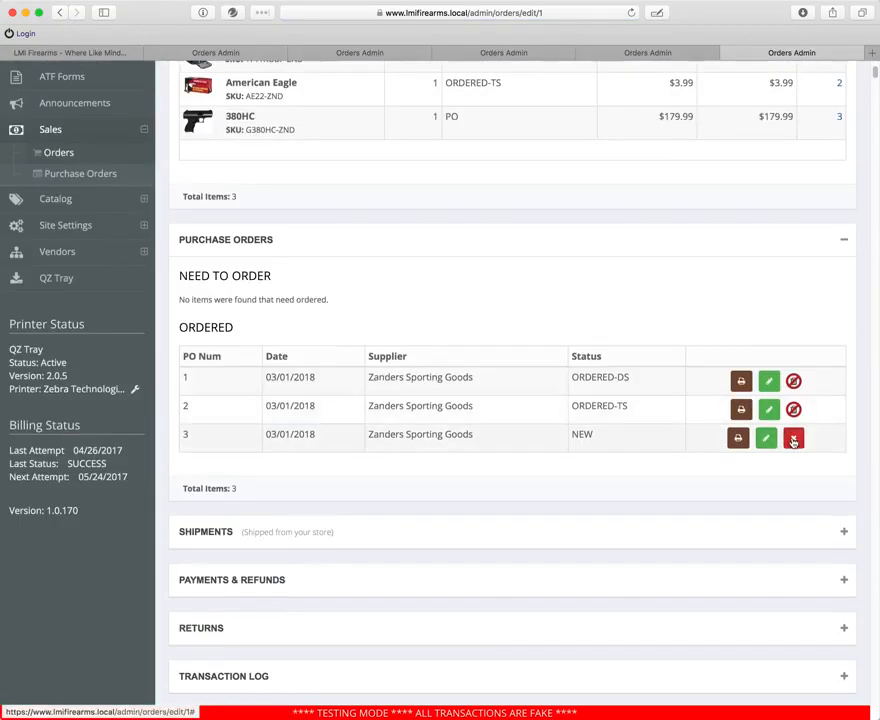
{"action": "scroll", "coordinate": [670, 428], "scroll_direction": "up", "scroll_amount": 2}
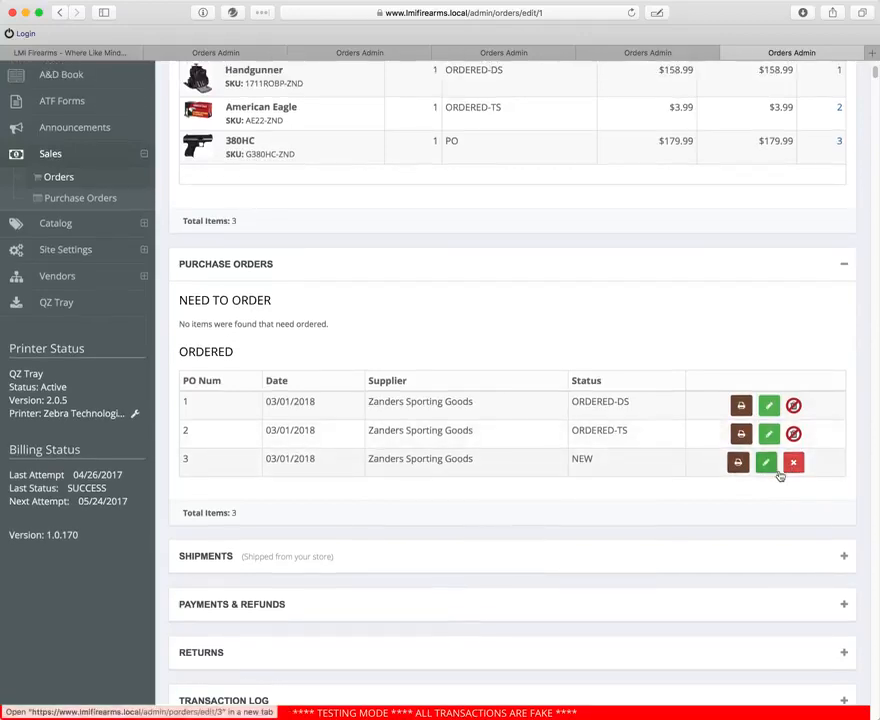
{"action": "scroll", "coordinate": [780, 476], "scroll_direction": "up", "scroll_amount": 2}
Review the deletion prompt for the 380HC's purchase order without deleting it, and check the item's order status.
{"action": "left_click", "coordinate": [795, 506]}
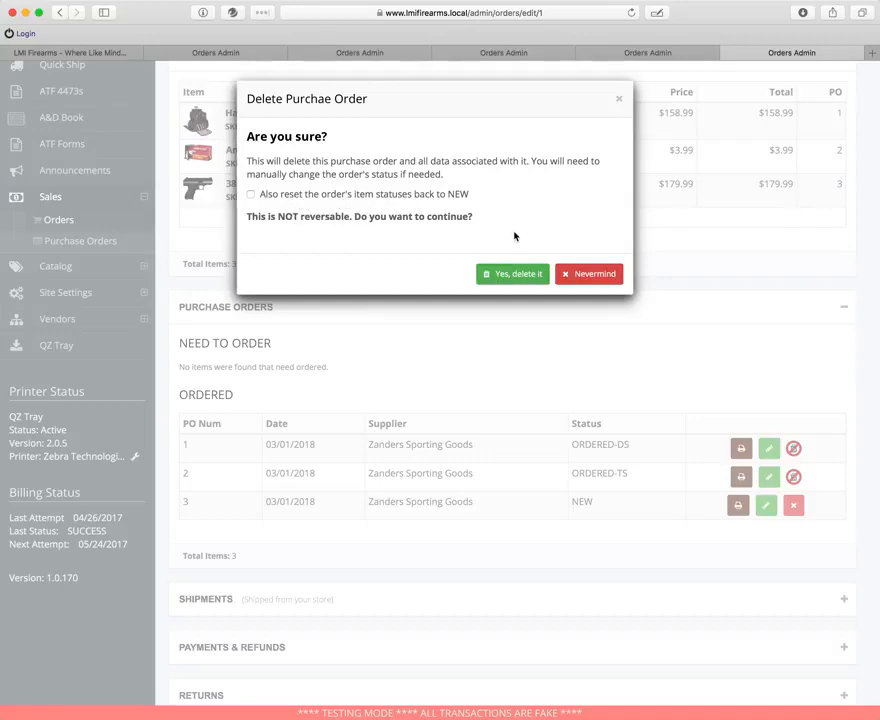
{"action": "left_click", "coordinate": [590, 273]}
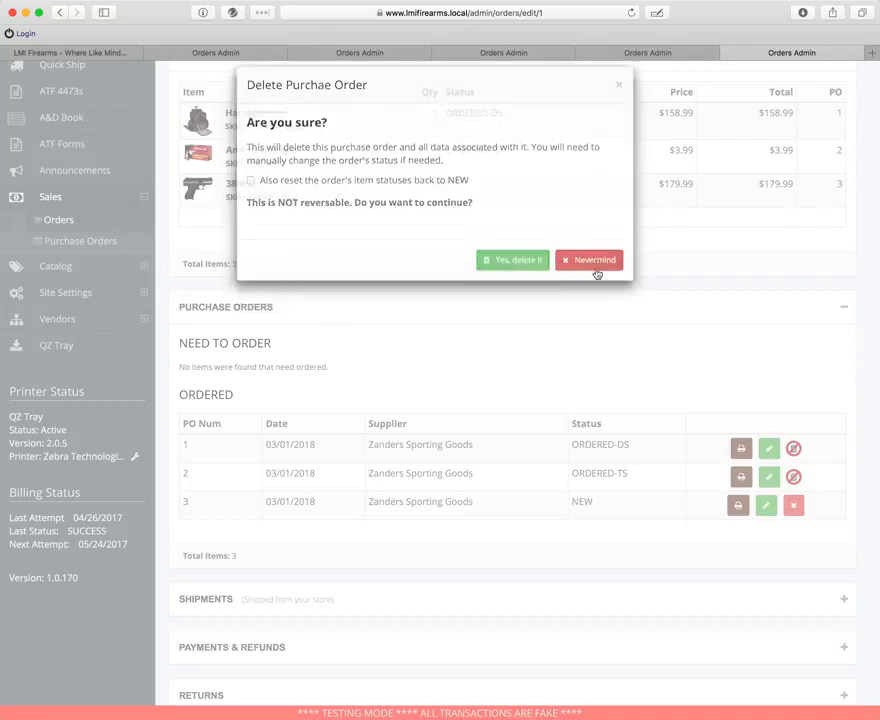
{"action": "scroll", "coordinate": [502, 199], "scroll_direction": "up", "scroll_amount": 1}
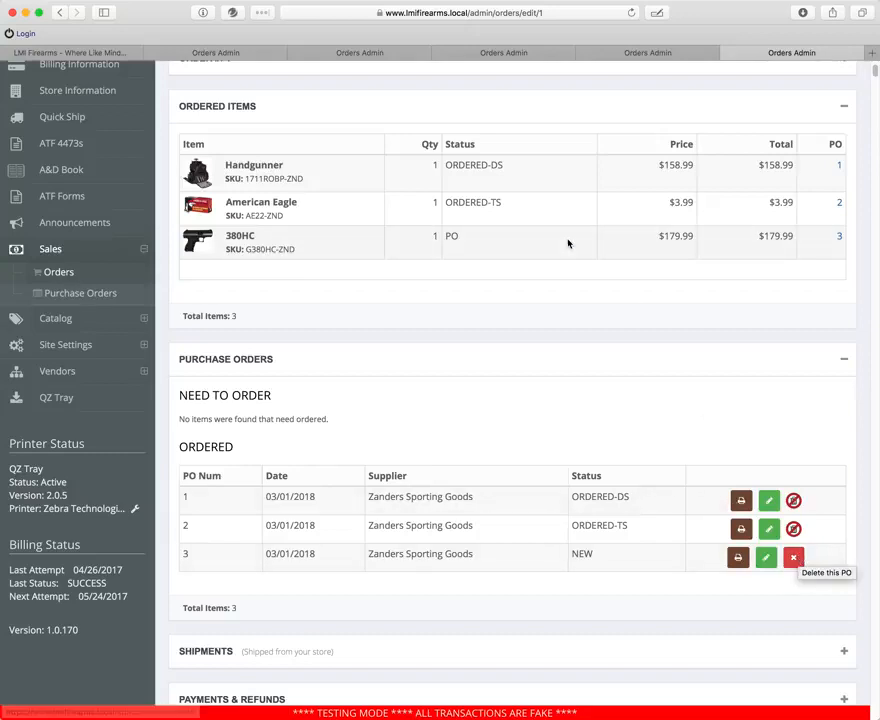
{"action": "double_click", "coordinate": [452, 236]}
{"action": "left_click", "coordinate": [470, 248]}
{"action": "scroll", "coordinate": [478, 297], "scroll_direction": "up", "scroll_amount": 3}
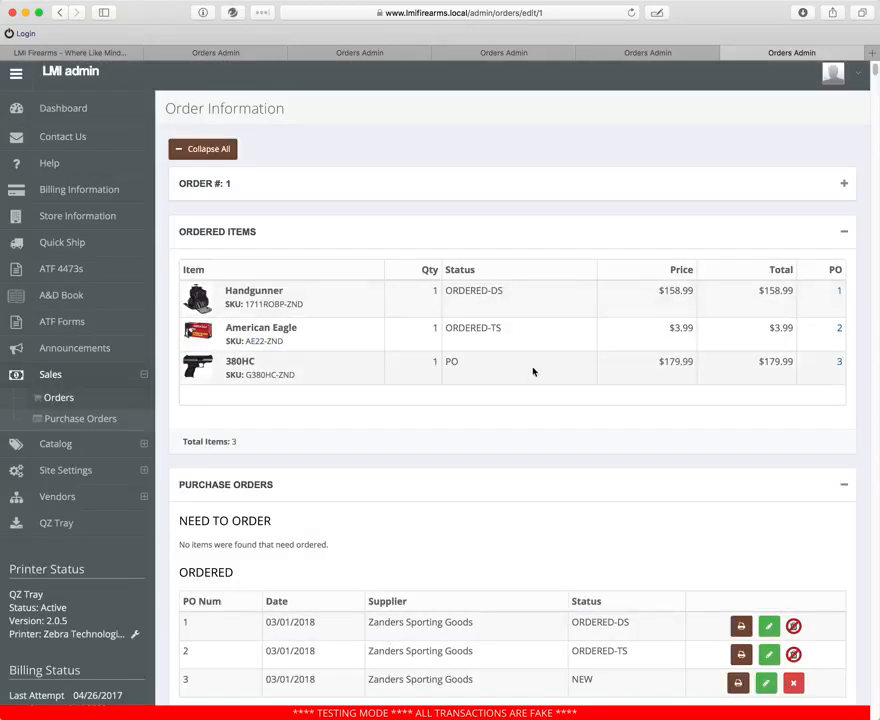
{"action": "scroll", "coordinate": [455, 367], "scroll_direction": "down", "scroll_amount": 1}
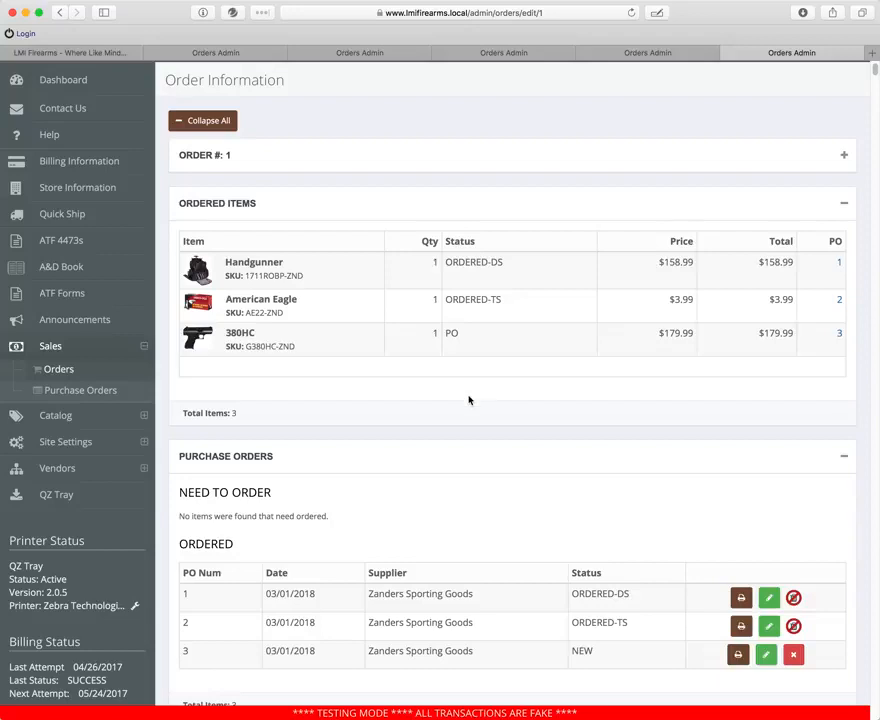
Delete the 380HC's purchase order and also reset the order's item statuses back to NEW.
{"action": "left_click", "coordinate": [793, 654]}
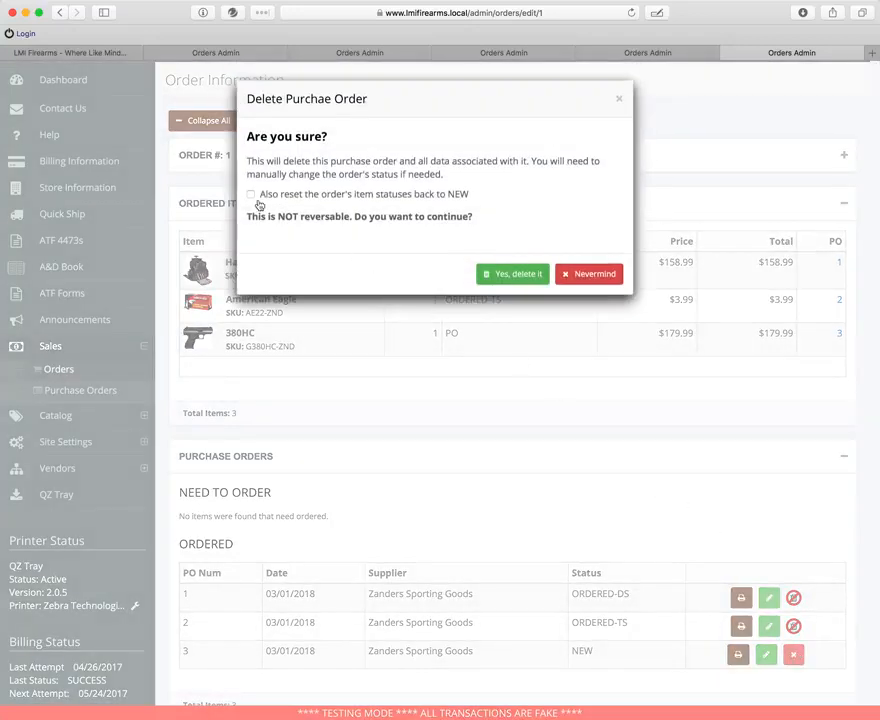
{"action": "left_click", "coordinate": [251, 195]}
{"action": "left_click", "coordinate": [512, 274]}
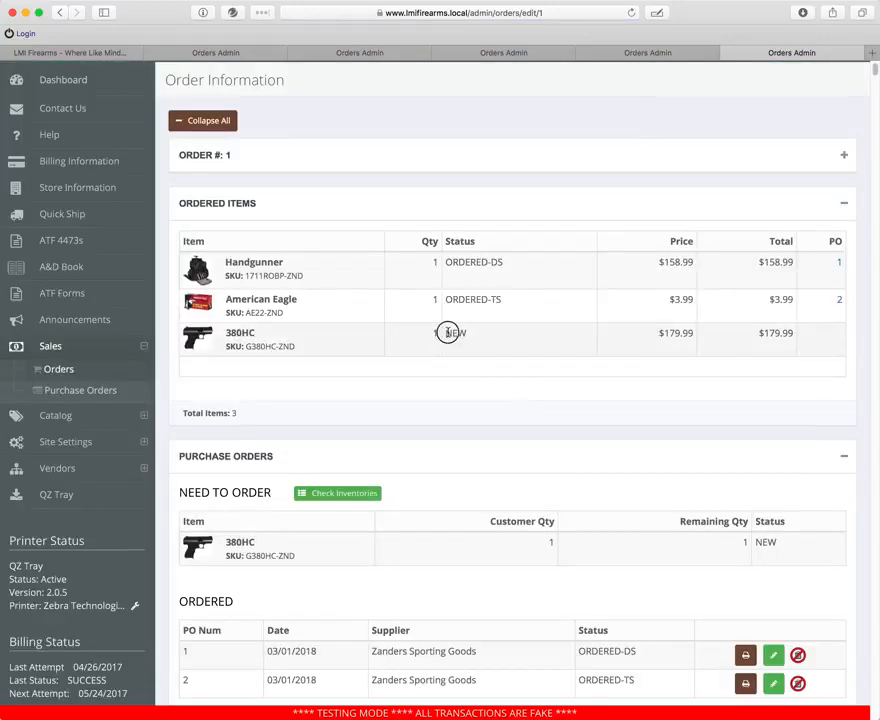
{"action": "left_click_drag", "start_coordinate": [448, 332], "coordinate": [469, 341]}
{"action": "left_click", "coordinate": [467, 340]}
{"action": "scroll", "coordinate": [469, 344], "scroll_direction": "down", "scroll_amount": 3}
{"action": "scroll", "coordinate": [469, 345], "scroll_direction": "up", "scroll_amount": 1}
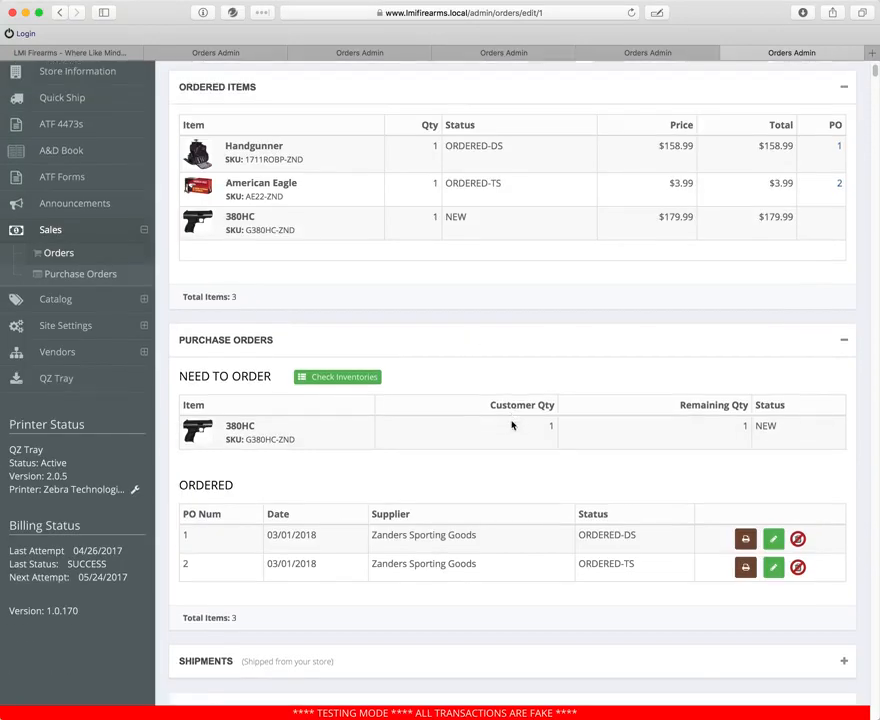
Examine the order's customer details, attachments and internal order notes, and collapse that section again.
{"action": "scroll", "coordinate": [513, 423], "scroll_direction": "up", "scroll_amount": 3}
{"action": "left_click", "coordinate": [843, 122]}
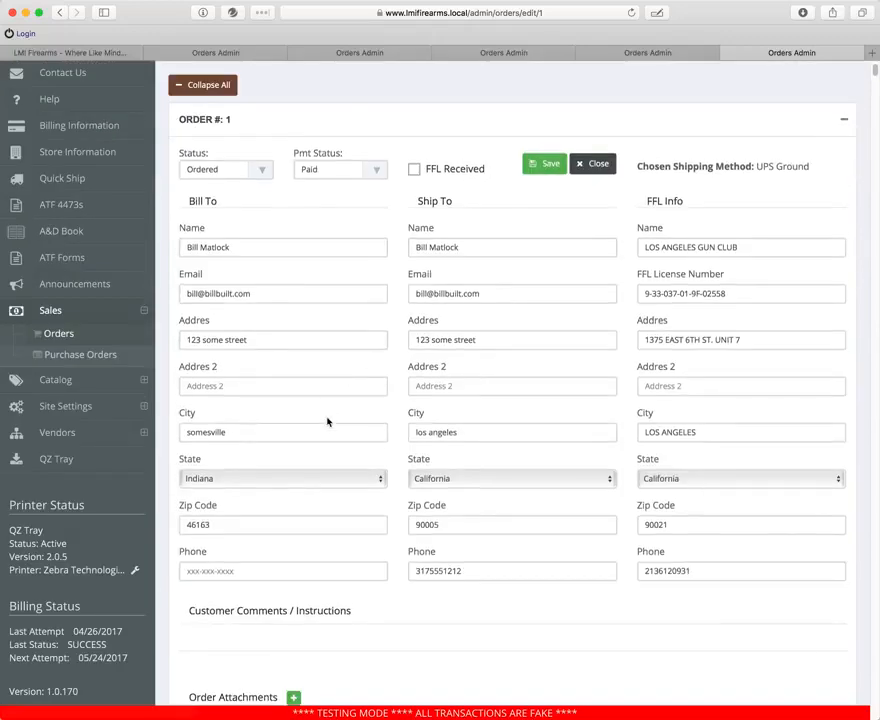
{"action": "scroll", "coordinate": [330, 414], "scroll_direction": "down", "scroll_amount": 6}
{"action": "left_click", "coordinate": [265, 567]}
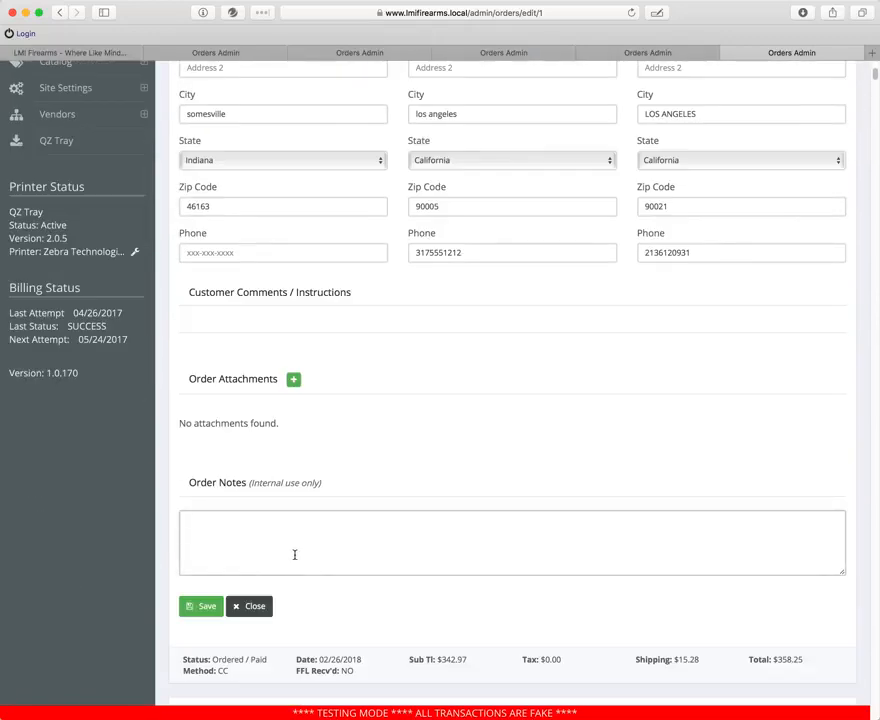
{"action": "scroll", "coordinate": [299, 557], "scroll_direction": "up", "scroll_amount": 5}
{"action": "left_click", "coordinate": [845, 188]}
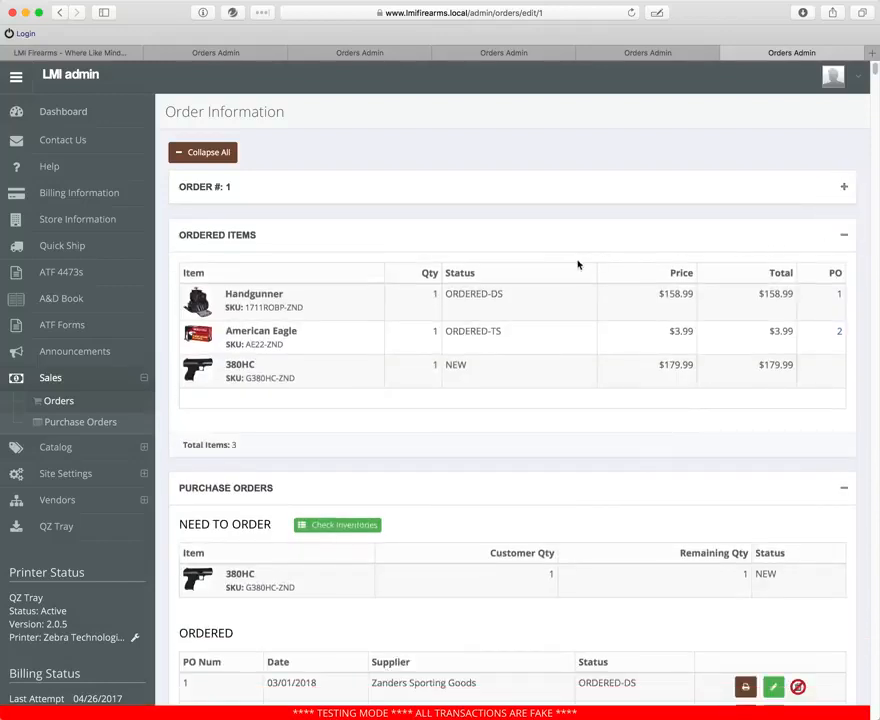
Revert the American Eagle's purchase order to New status, and delete it while leaving its items marked as-is.
{"action": "scroll", "coordinate": [577, 265], "scroll_direction": "down", "scroll_amount": 3}
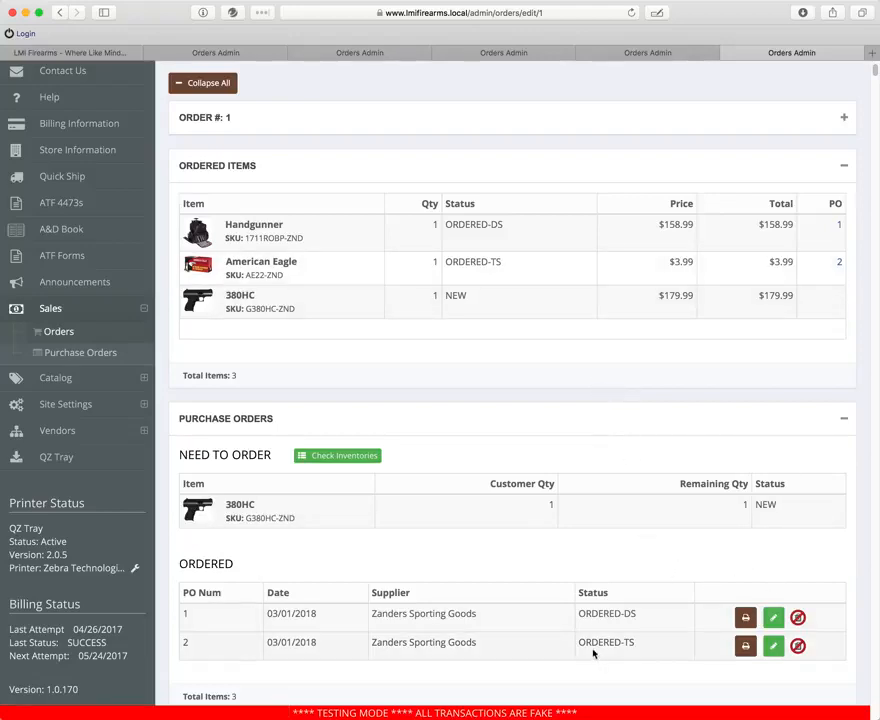
{"action": "left_click", "coordinate": [773, 646]}
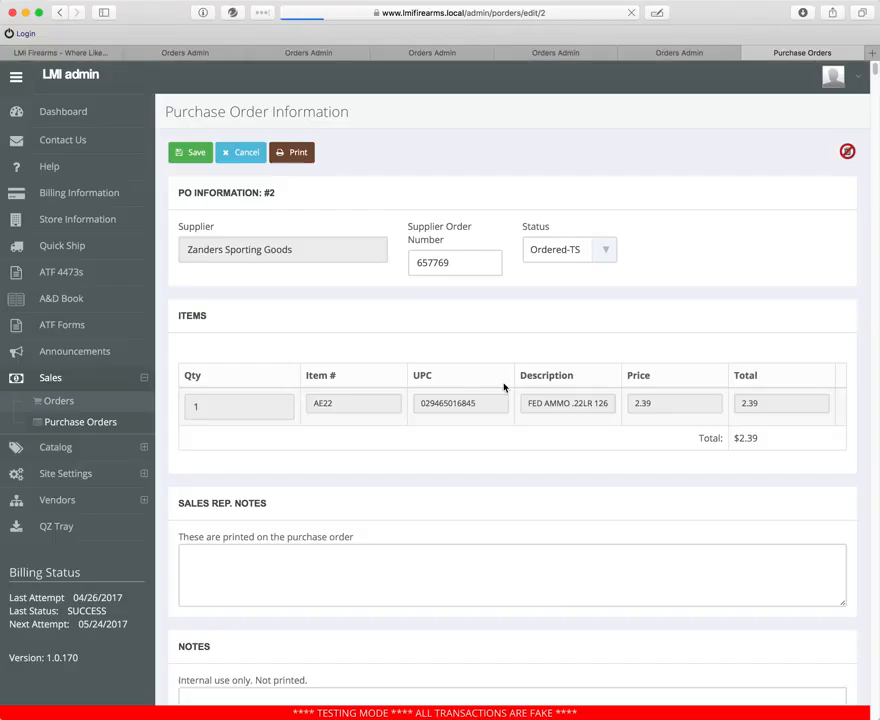
{"action": "left_click", "coordinate": [556, 249]}
{"action": "left_click", "coordinate": [560, 238]}
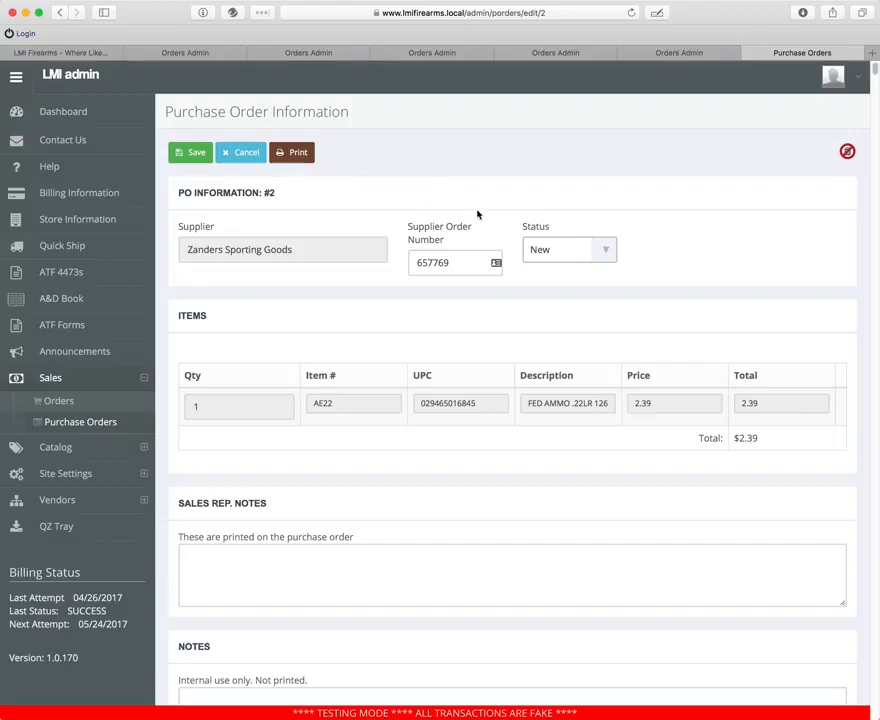
{"action": "left_click", "coordinate": [194, 152]}
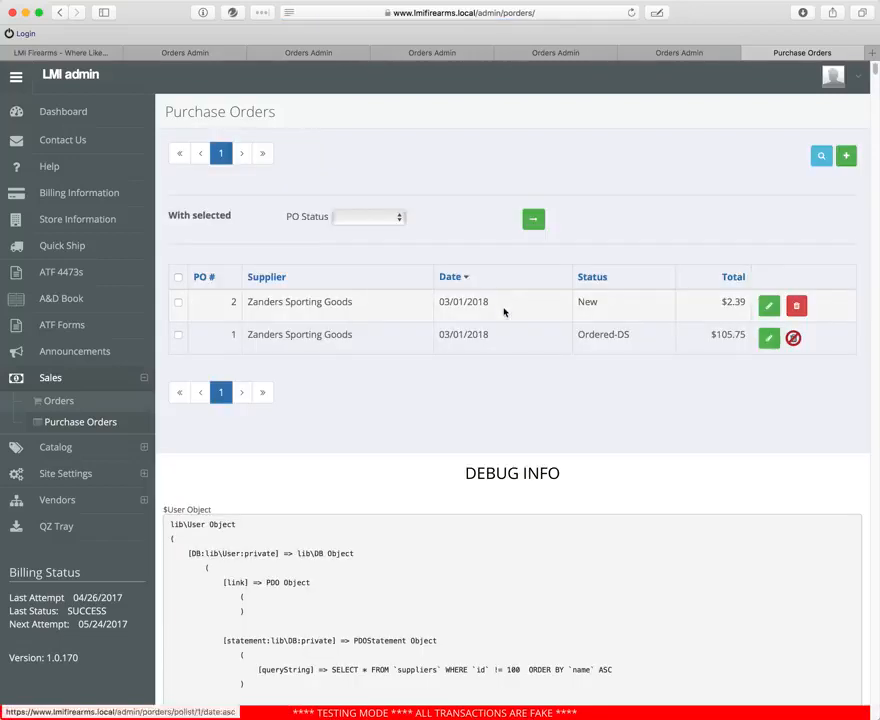
{"action": "left_click", "coordinate": [796, 305]}
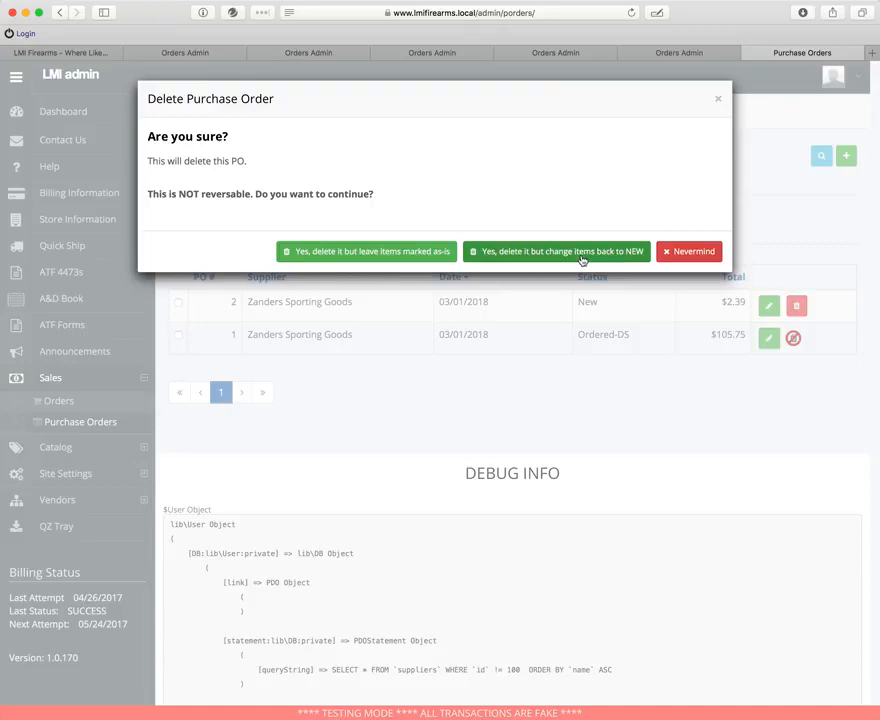
{"action": "left_click", "coordinate": [385, 253]}
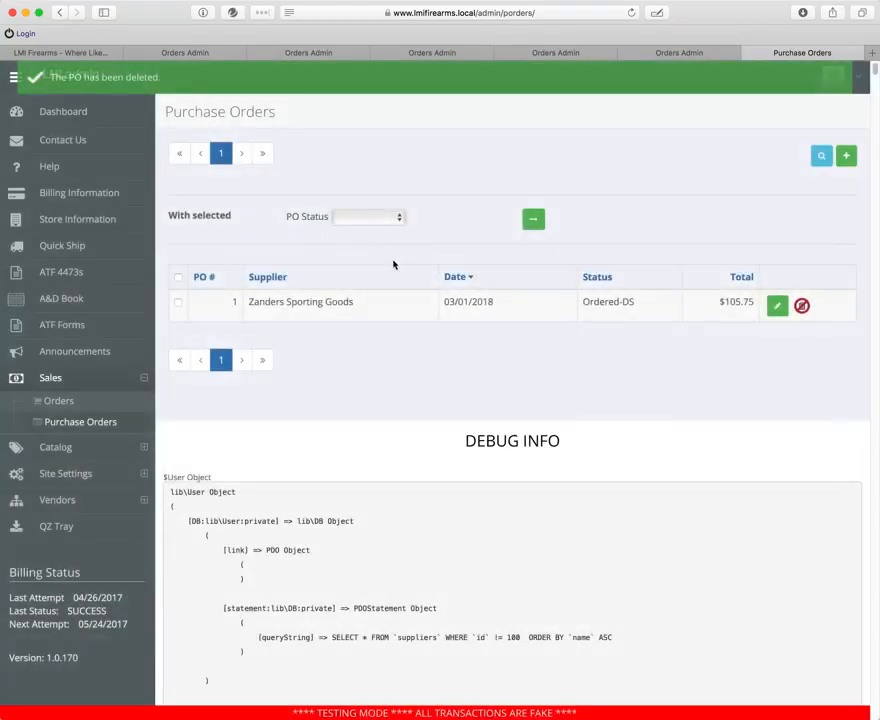
Reopen customer order 1 and check the American Eagle's item status and the items that need to be ordered.
{"action": "left_click", "coordinate": [79, 401]}
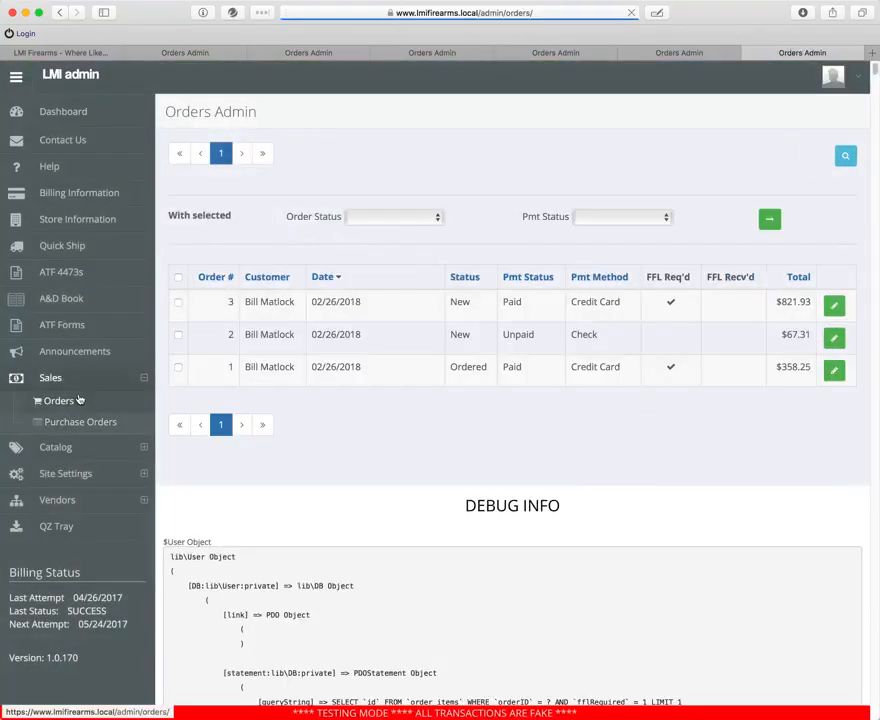
{"action": "left_click", "coordinate": [831, 372]}
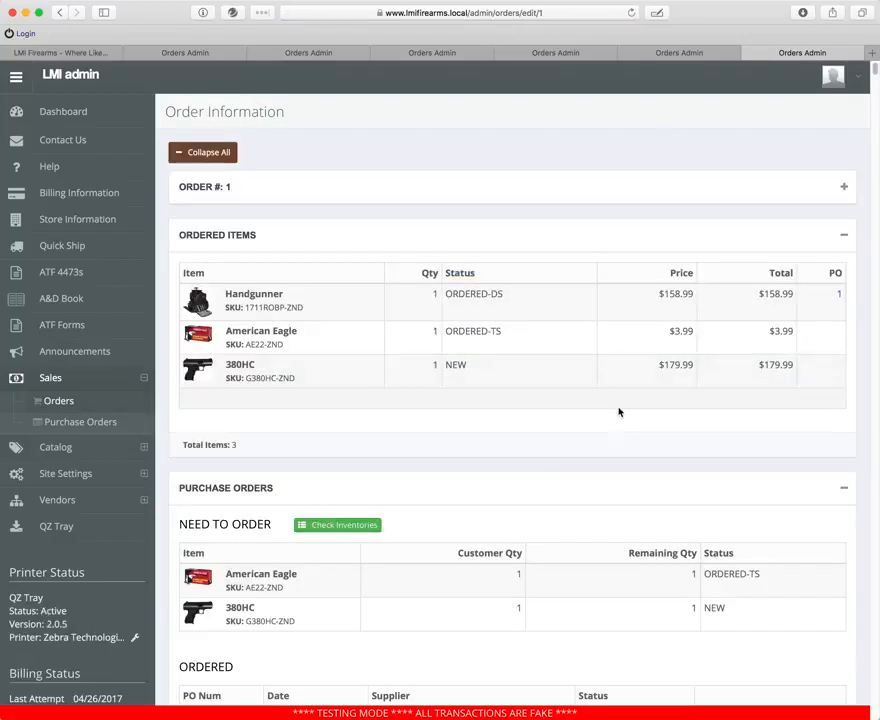
{"action": "left_click_drag", "start_coordinate": [447, 333], "coordinate": [507, 338]}
{"action": "left_click", "coordinate": [517, 354]}
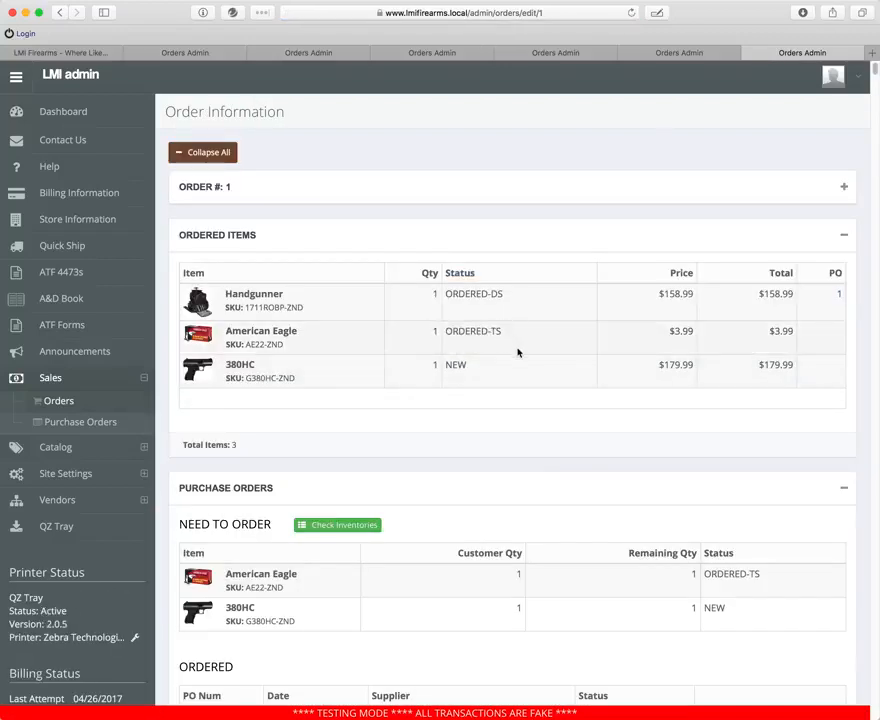
{"action": "scroll", "coordinate": [517, 354], "scroll_direction": "down", "scroll_amount": 2}
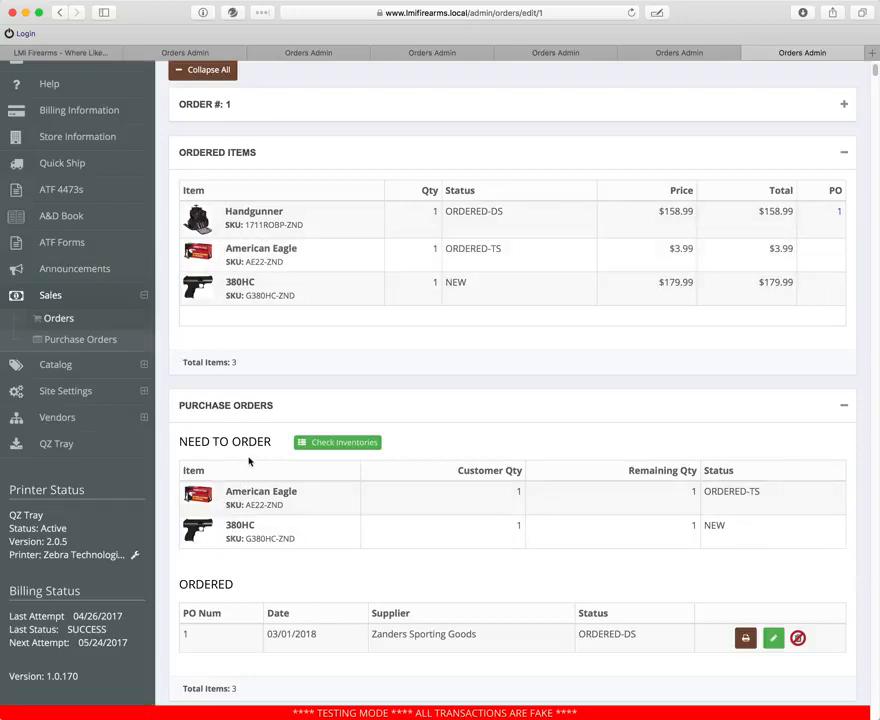
{"action": "left_click_drag", "start_coordinate": [444, 248], "coordinate": [507, 252]}
{"action": "left_click", "coordinate": [504, 250]}
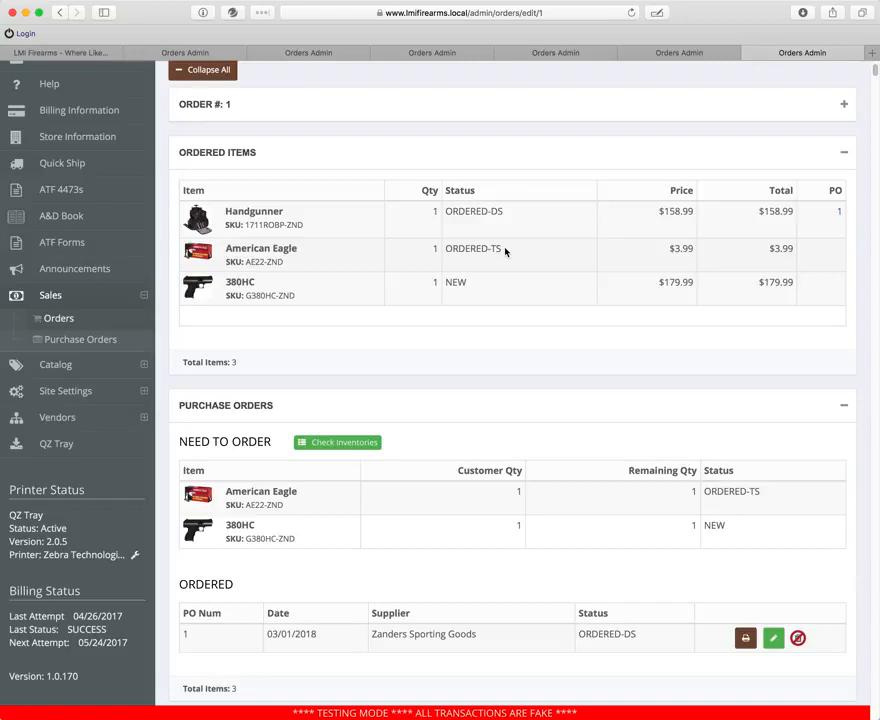
{"action": "scroll", "coordinate": [505, 307], "scroll_direction": "up", "scroll_amount": 2}
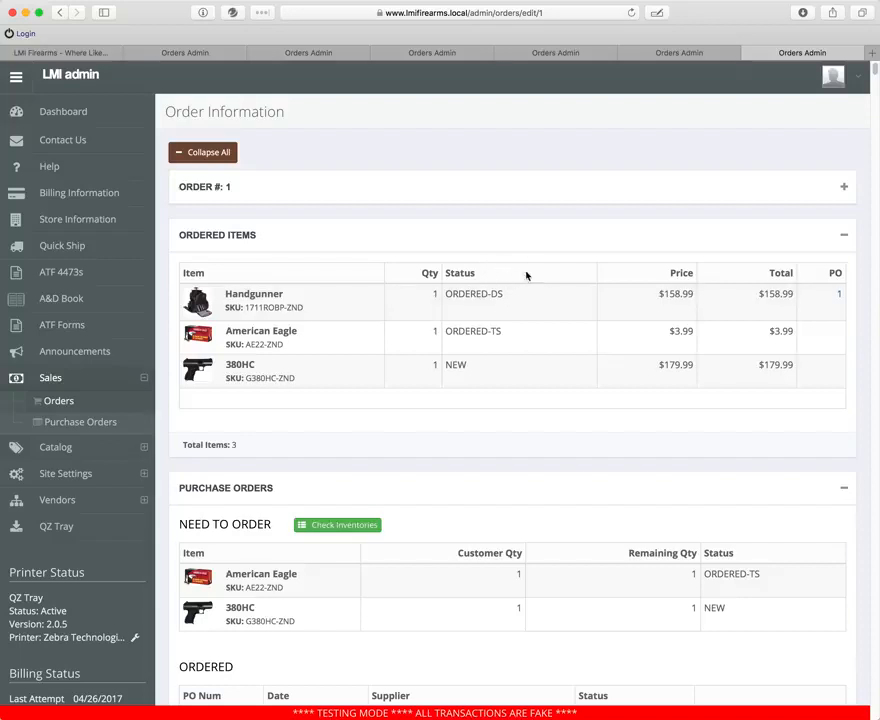
Review the Handgunner's purchase order in its printable version and on its edit page.
{"action": "left_click", "coordinate": [841, 297]}
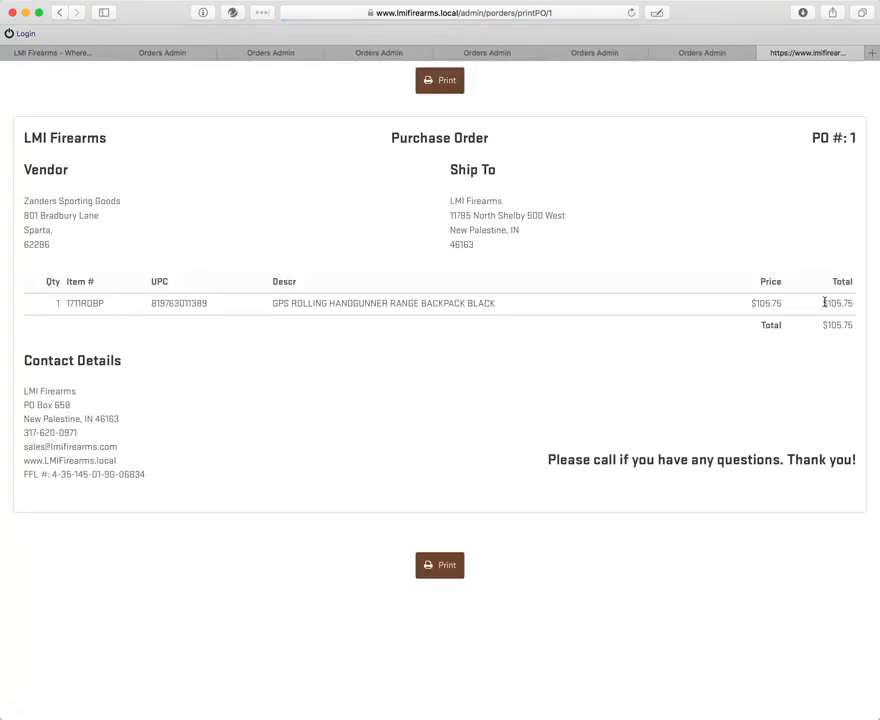
{"action": "key", "text": "super+w"}
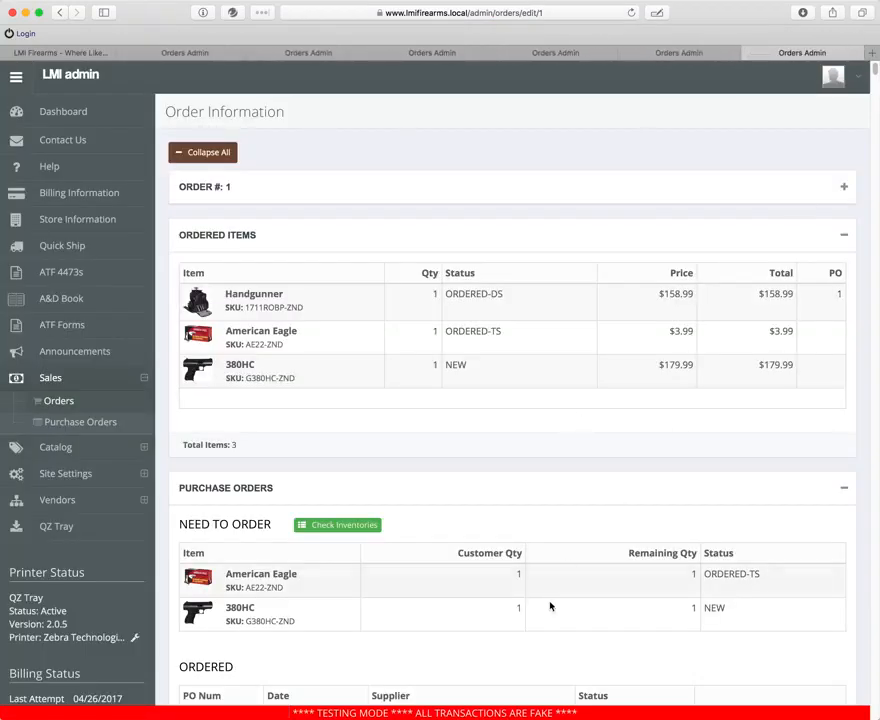
{"action": "scroll", "coordinate": [560, 620], "scroll_direction": "down", "scroll_amount": 3}
{"action": "left_click", "coordinate": [771, 584]}
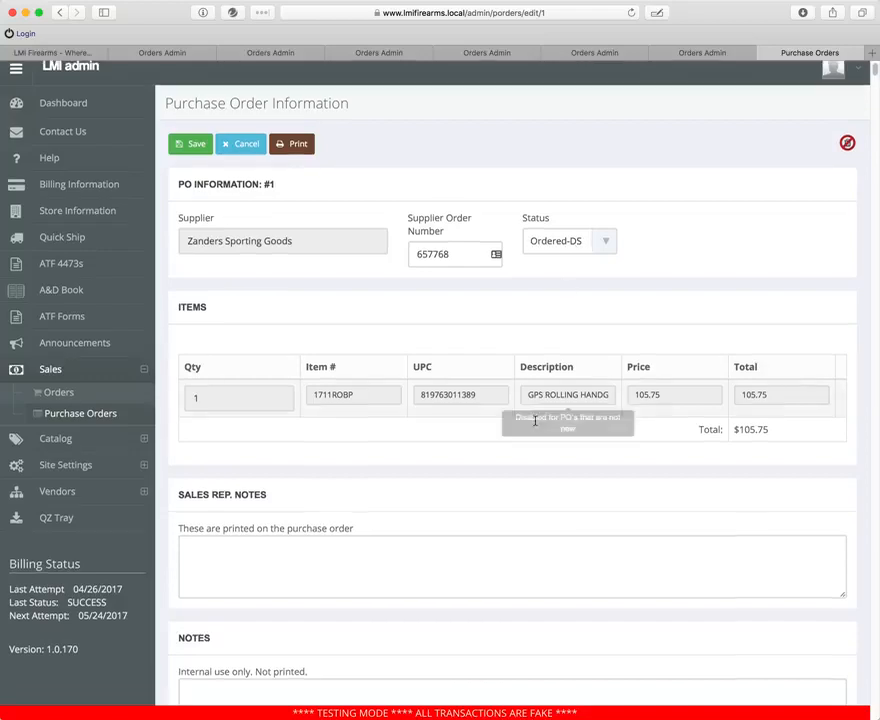
{"action": "scroll", "coordinate": [740, 330], "scroll_direction": "down", "scroll_amount": 3}
{"action": "scroll", "coordinate": [501, 386], "scroll_direction": "up", "scroll_amount": 3}
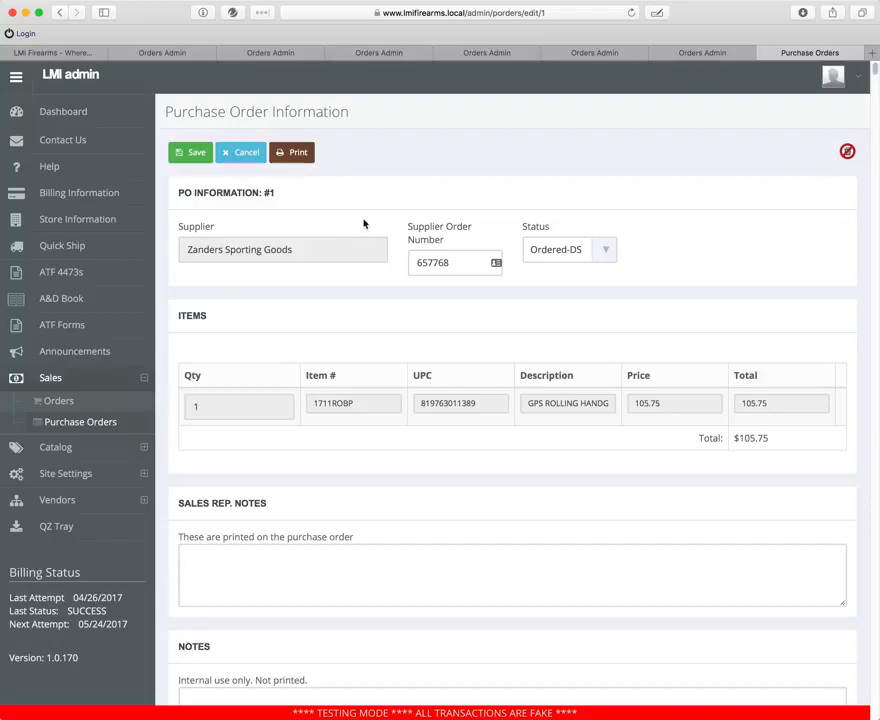
Set the status of the Handgunner's purchase order to New and save it.
{"action": "left_click", "coordinate": [568, 250]}
{"action": "left_click", "coordinate": [558, 228]}
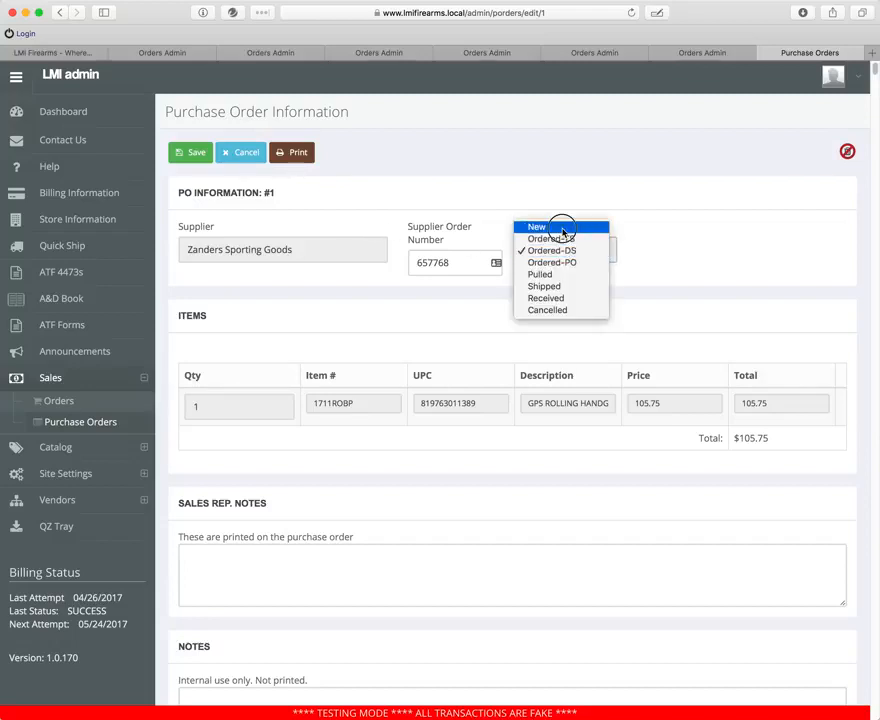
{"action": "left_click", "coordinate": [191, 152]}
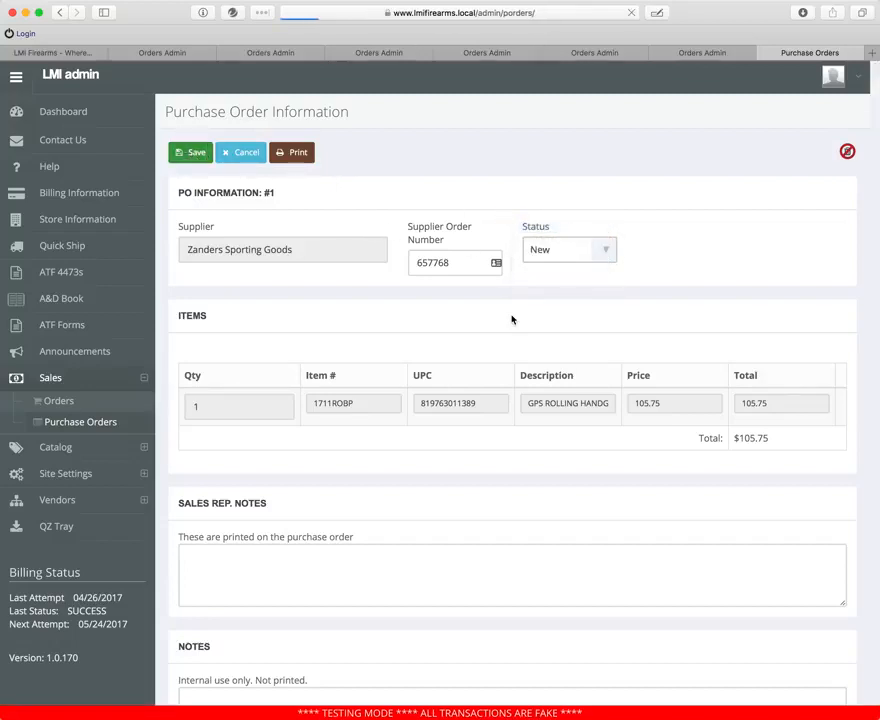
Reopen purchase order 1 for the Handgunner, change its status to Ordered-TS and save it.
{"action": "left_click", "coordinate": [761, 297]}
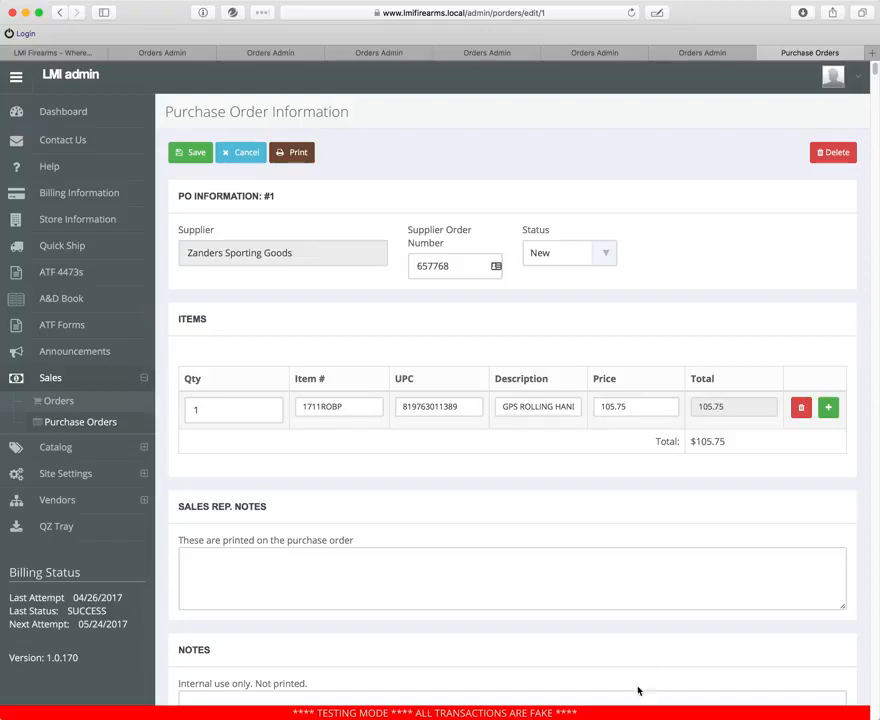
{"action": "left_click", "coordinate": [549, 718]}
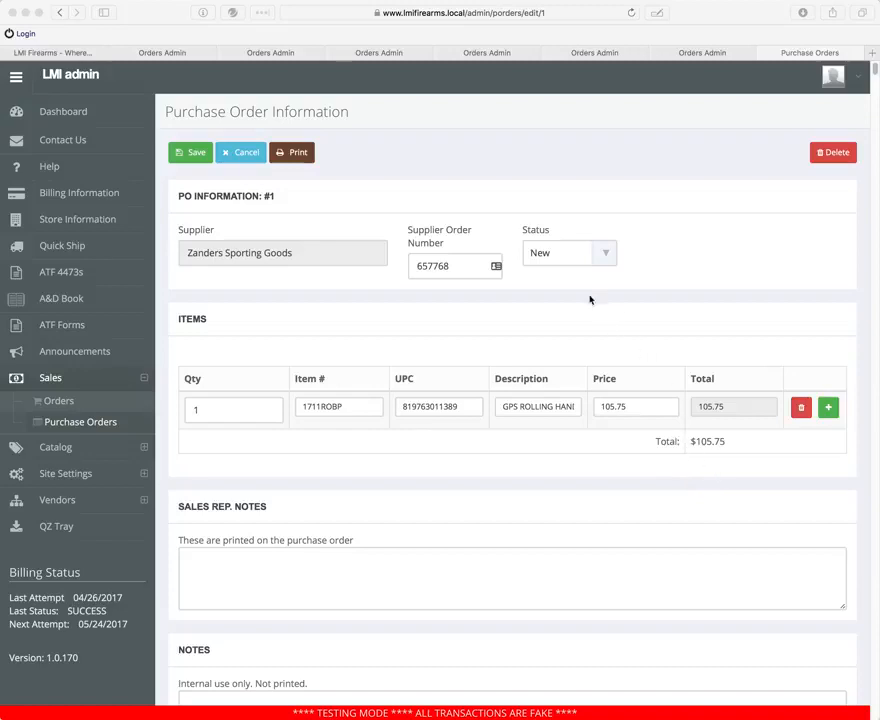
{"action": "left_click", "coordinate": [566, 262]}
{"action": "left_click", "coordinate": [566, 261]}
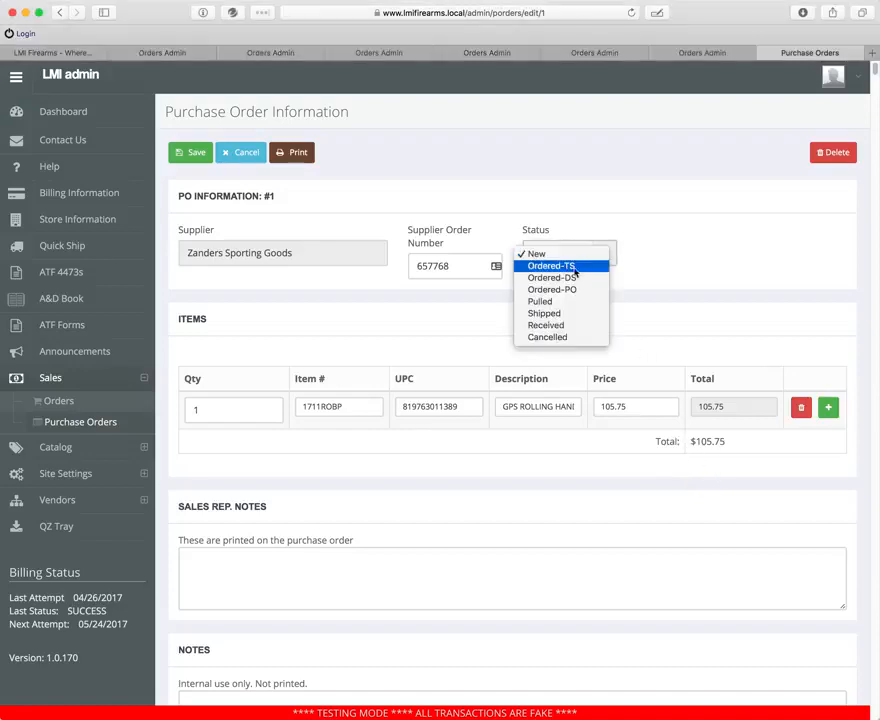
{"action": "left_click", "coordinate": [568, 265]}
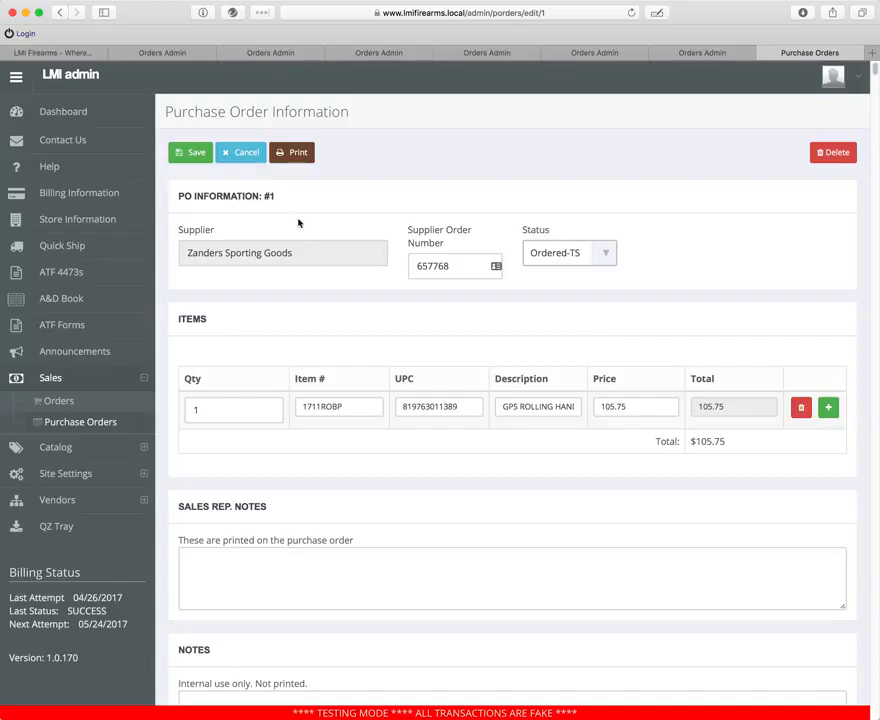
{"action": "left_click", "coordinate": [195, 155]}
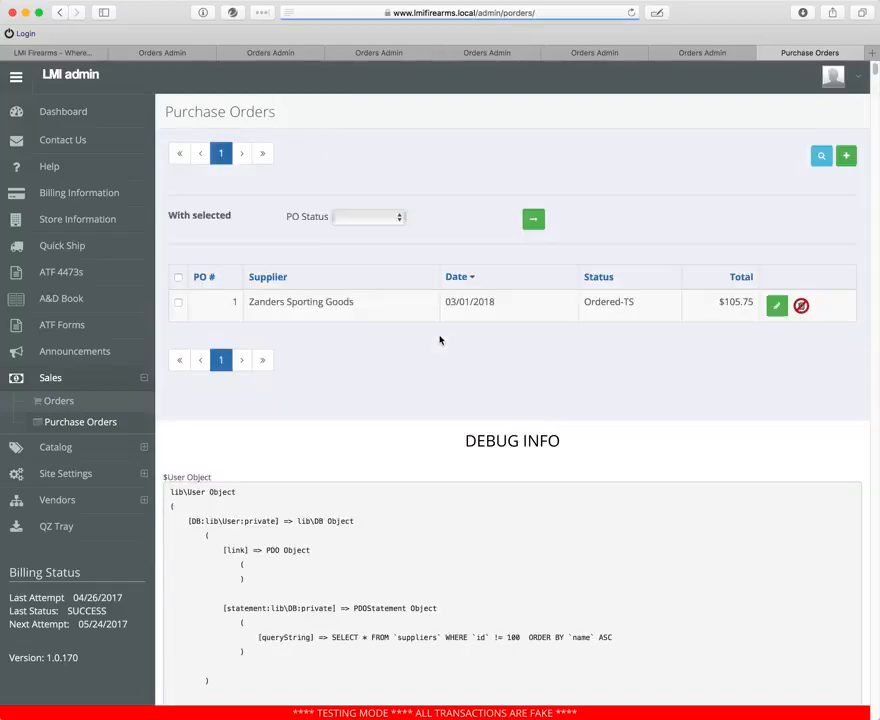